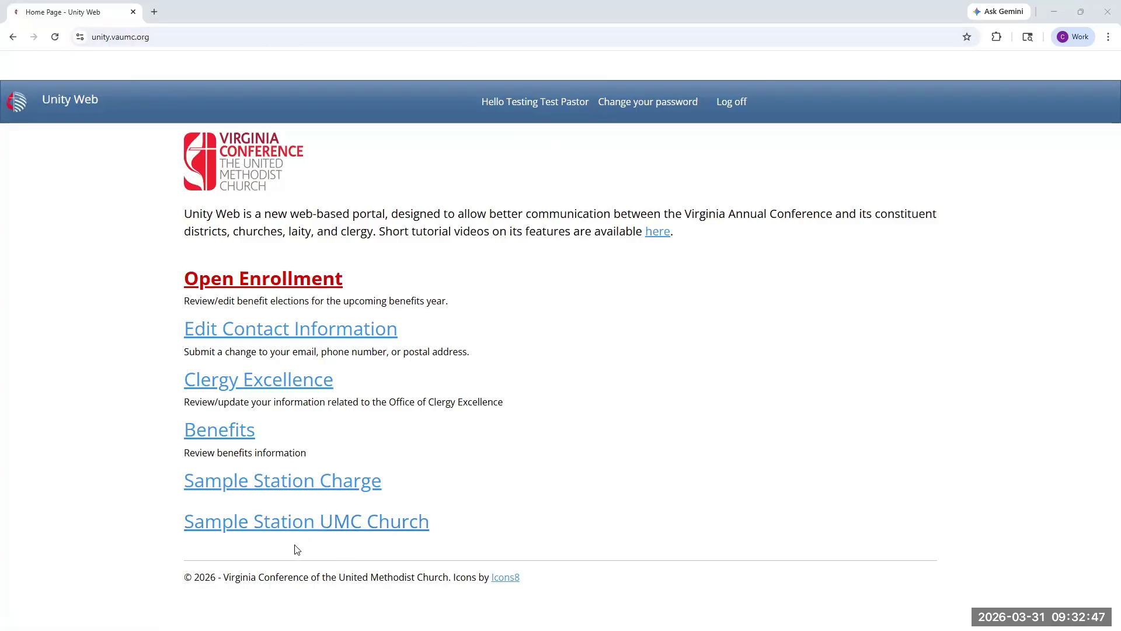
Step: Search the Church Leadership list of Sample Station UMC for "S/PP" to check the S/PPRC chair assignment
{"action": "left_click", "coordinate": [211, 533]}
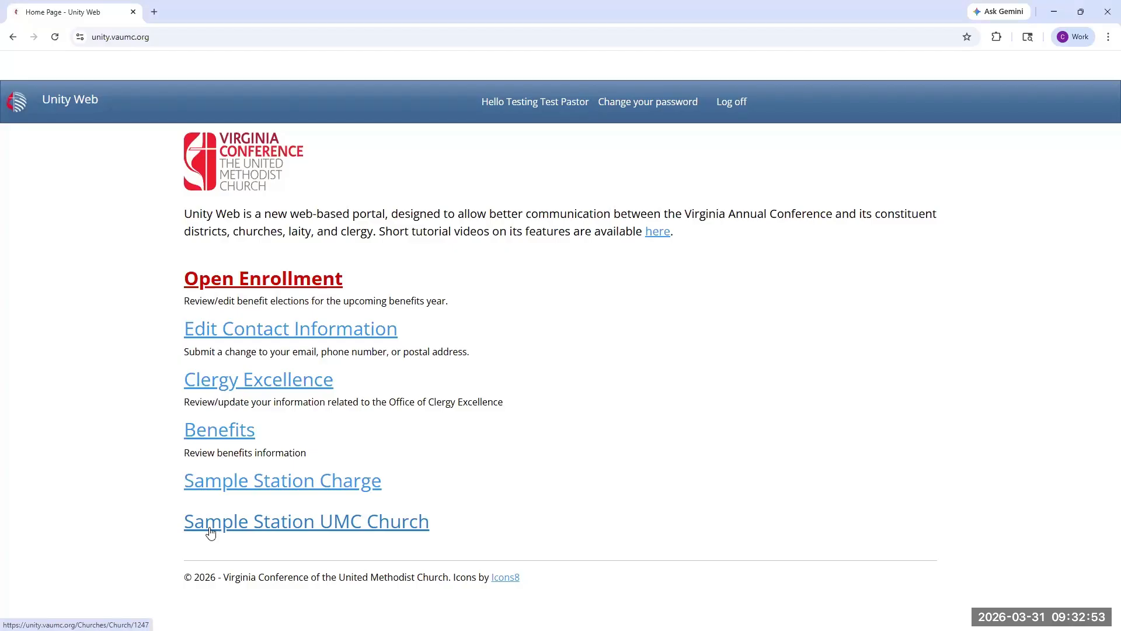
{"action": "scroll", "coordinate": [213, 527], "scroll_direction": "down", "scroll_amount": 4}
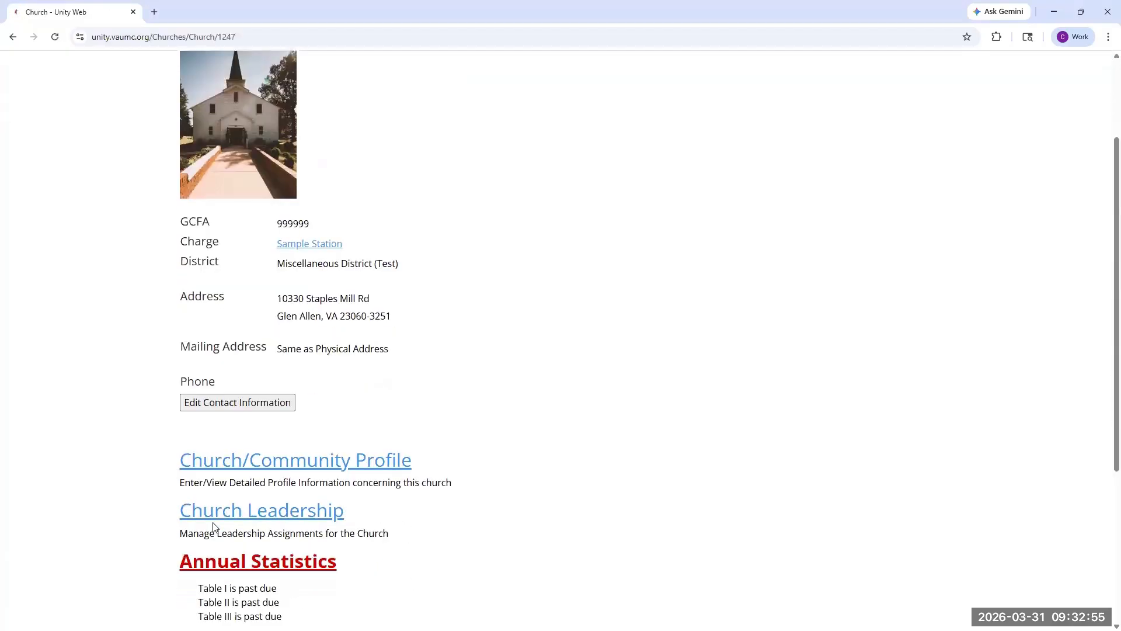
{"action": "left_click", "coordinate": [226, 419]}
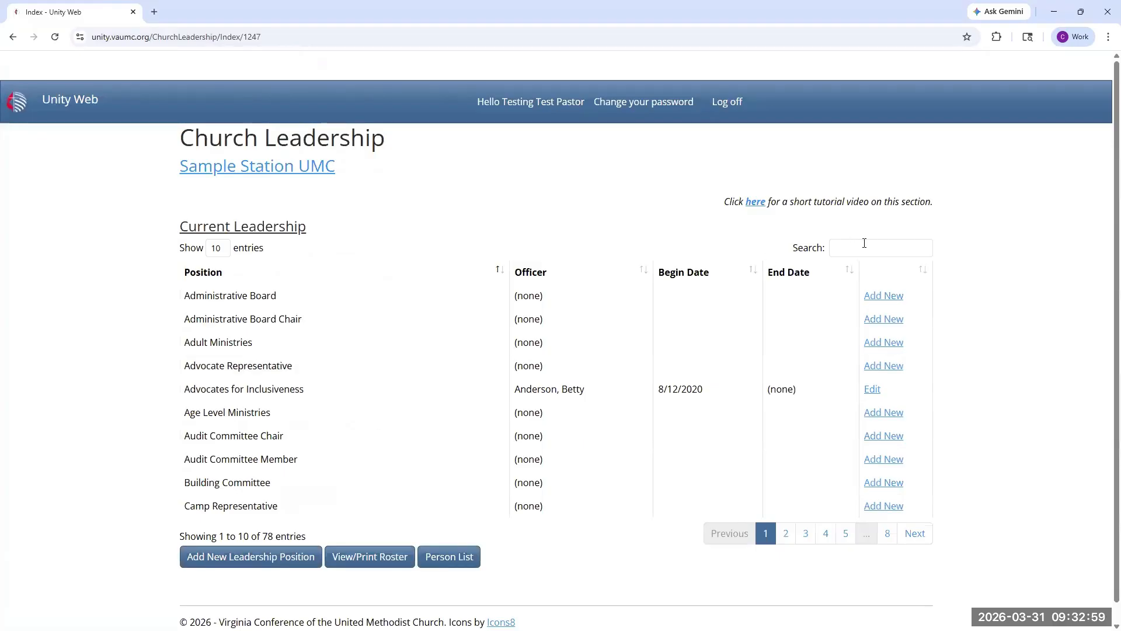
{"action": "left_click", "coordinate": [865, 243]}
{"action": "type", "text": "S/"}
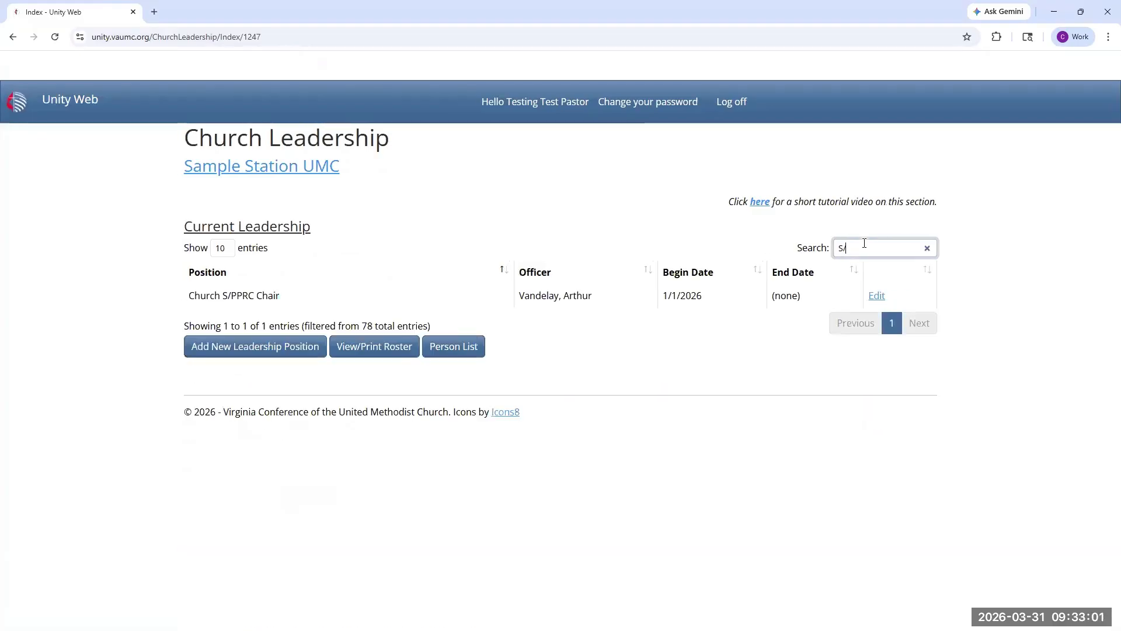
{"action": "type", "text": "PP"}
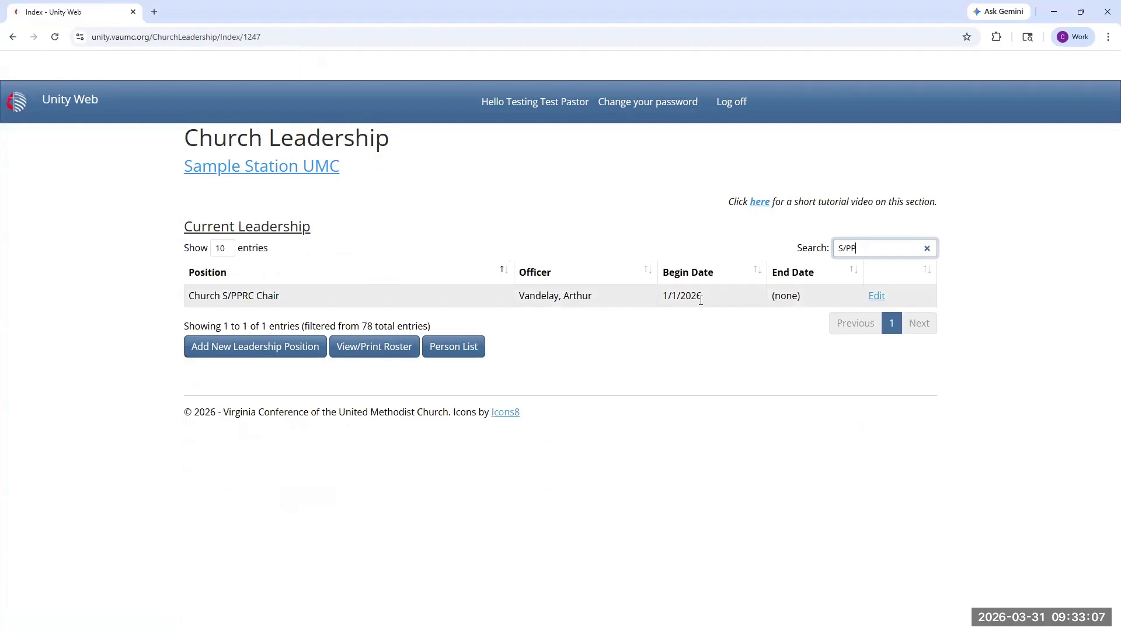
Step: Start adding a new user in the Charge Security settings of the Sample Station charge
{"action": "left_click", "coordinate": [13, 37]}
{"action": "left_click", "coordinate": [13, 37]}
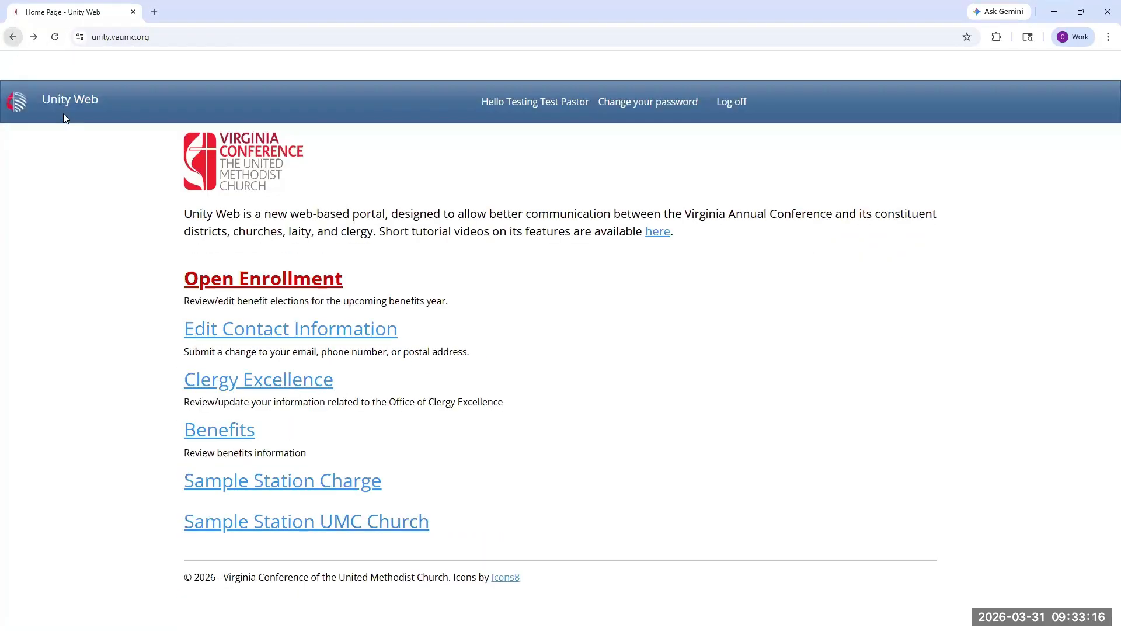
{"action": "left_click", "coordinate": [260, 495]}
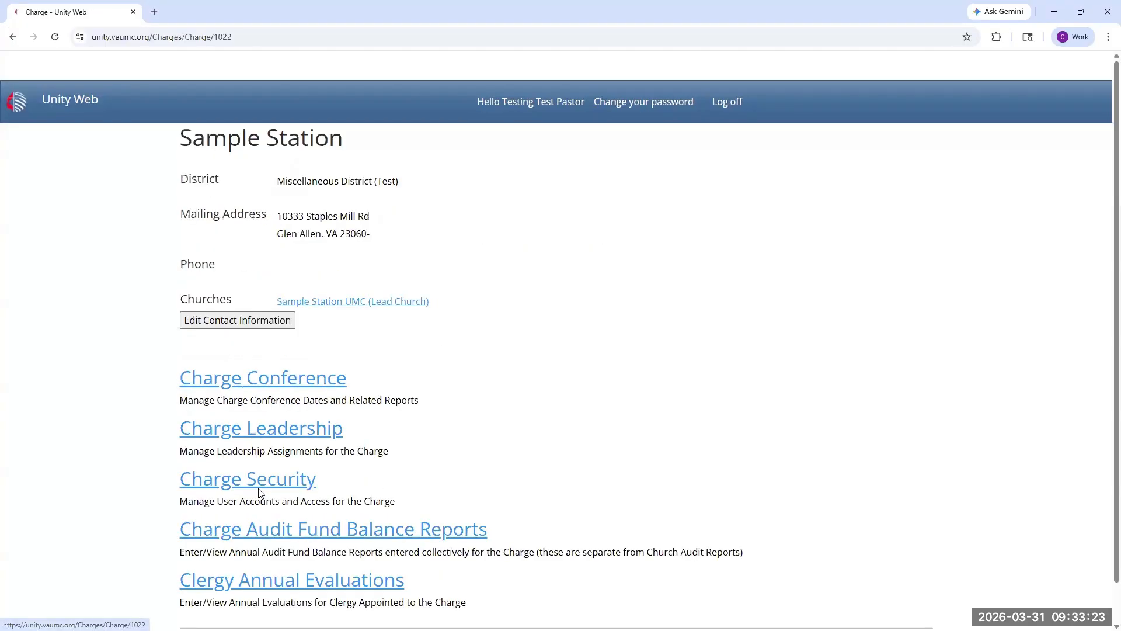
{"action": "left_click", "coordinate": [261, 488]}
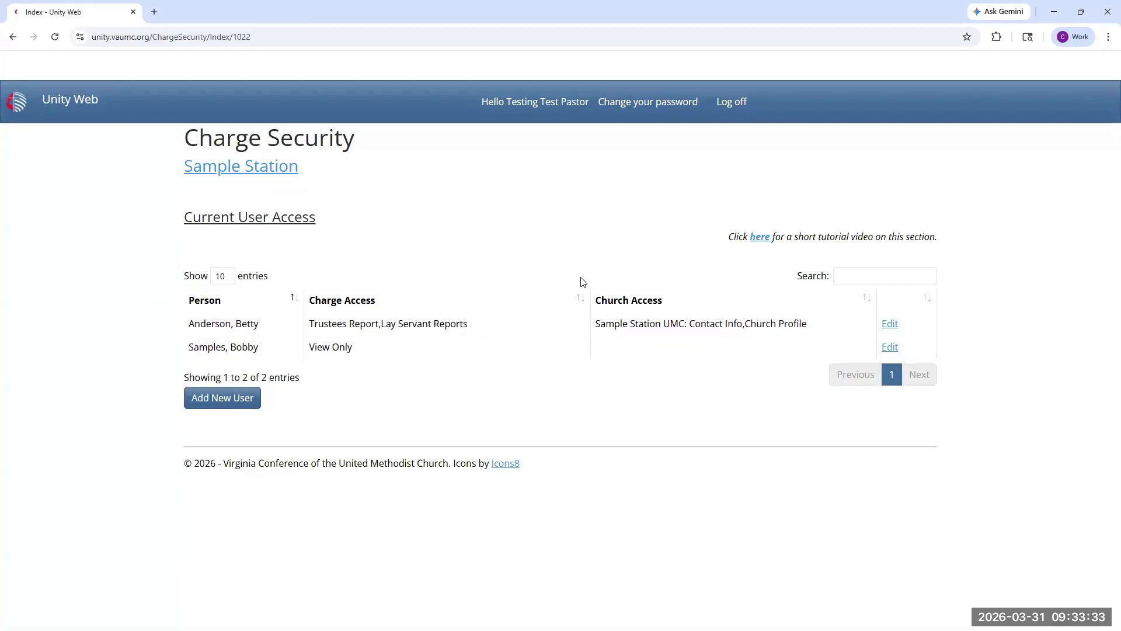
{"action": "left_click", "coordinate": [205, 411]}
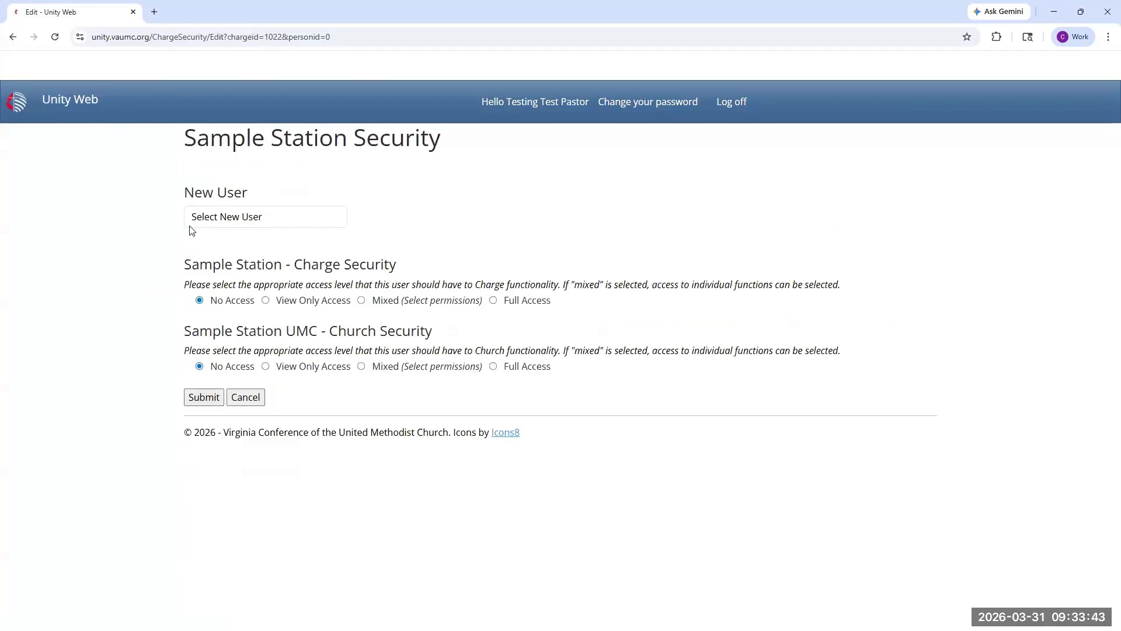
Step: Select the S/PPRC chair as the new user and enter a user name in the credentials
{"action": "left_click", "coordinate": [331, 225]}
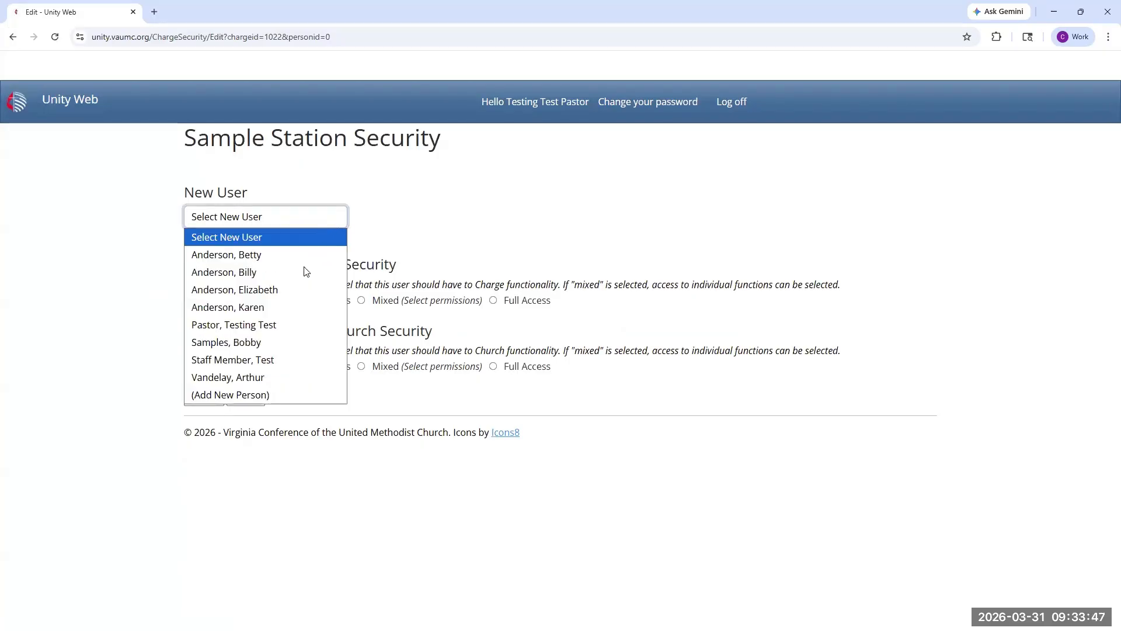
{"action": "left_click", "coordinate": [270, 380]}
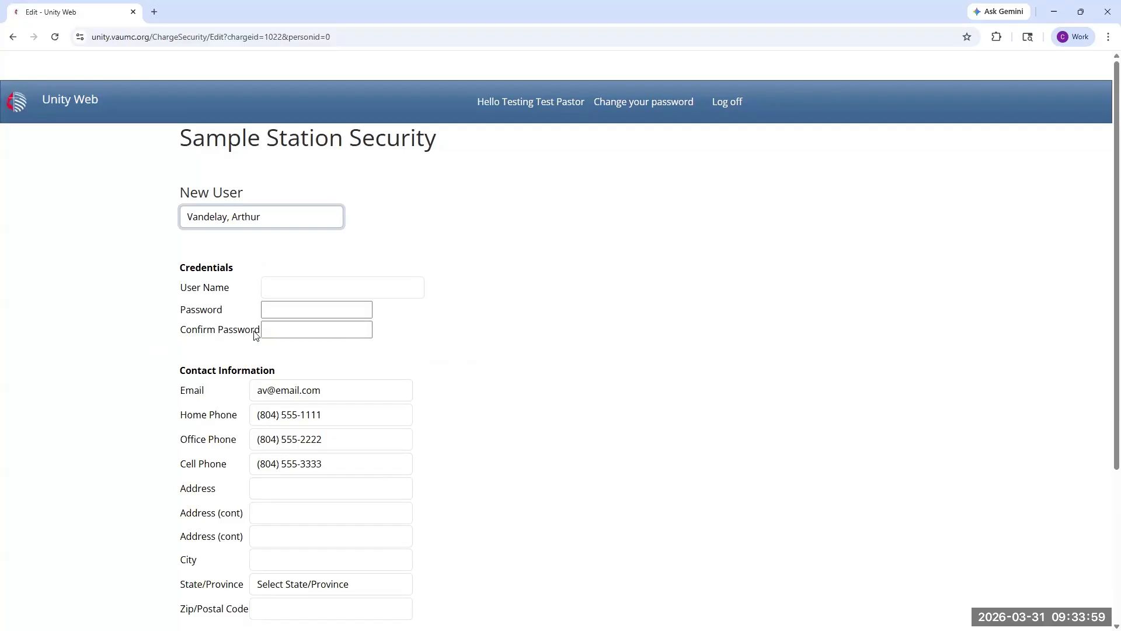
{"action": "left_click", "coordinate": [289, 295]}
{"action": "type", "text": "a"}
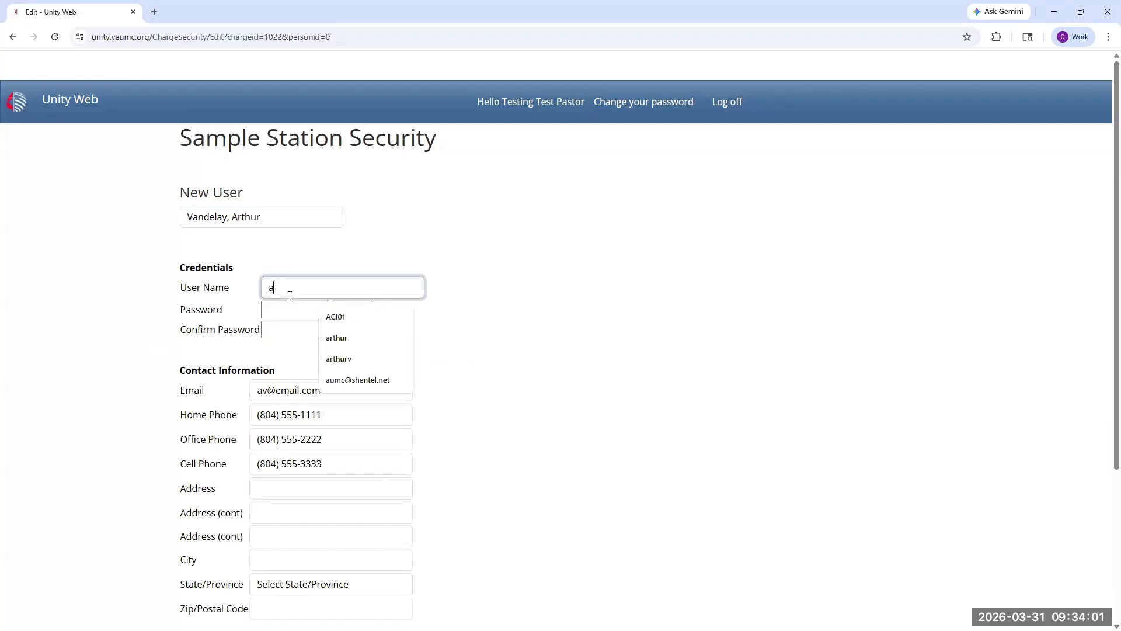
{"action": "type", "text": "rt"}
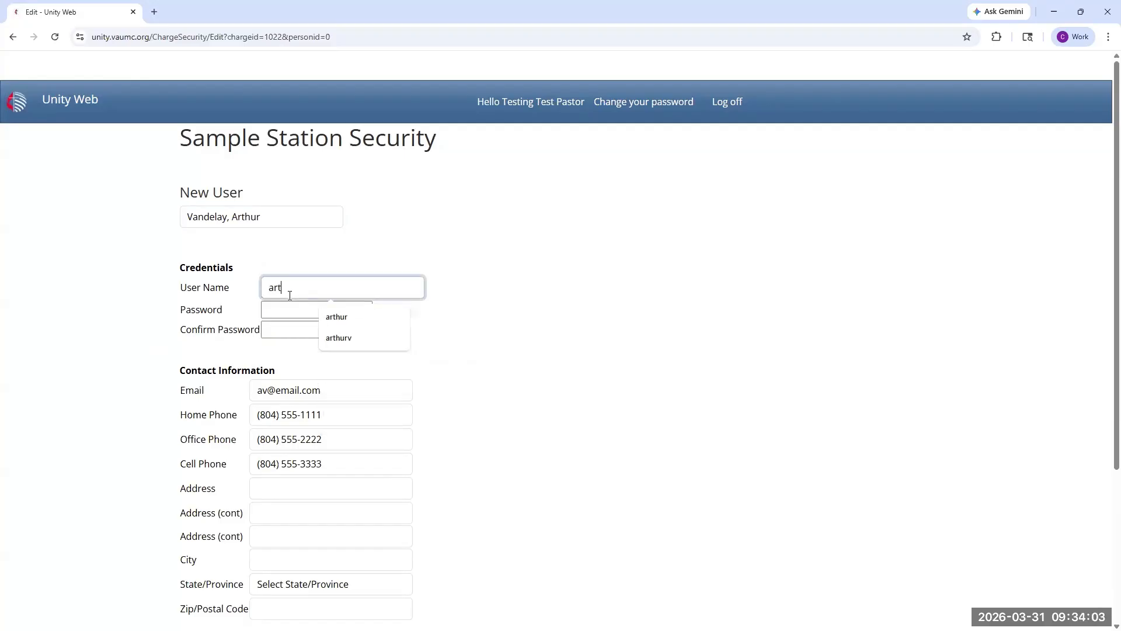
{"action": "type", "text": "hurv"}
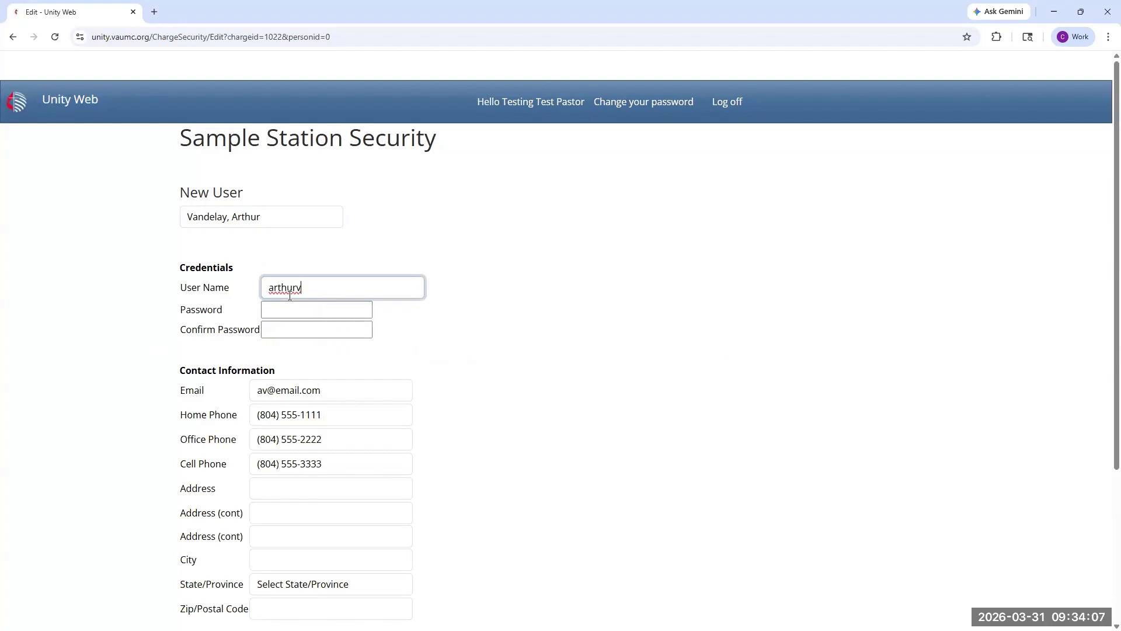
Step: Enter the new user's account password and repeat it as the password confirmation
{"action": "key", "text": "Tab"}
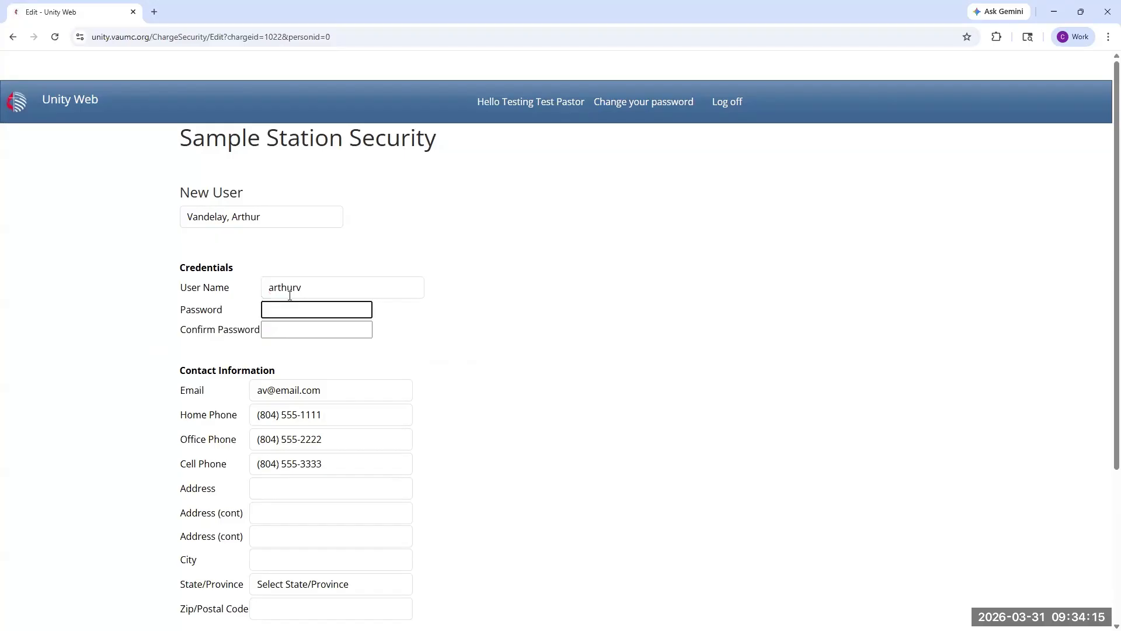
{"action": "type", "text": "••••••••"}
{"action": "key", "text": "Tab"}
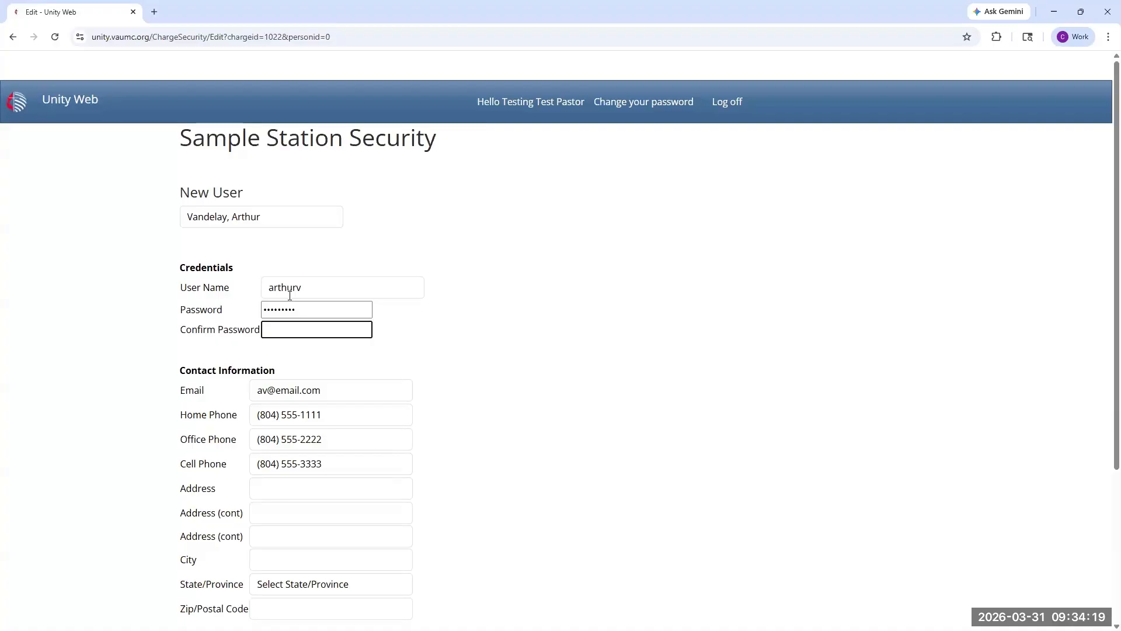
{"action": "type", "text": "•••••"}
Step: Give the new user View Only Access under Sample Station UMC Church Security and submit the form
{"action": "scroll", "coordinate": [289, 301], "scroll_direction": "down", "scroll_amount": 2}
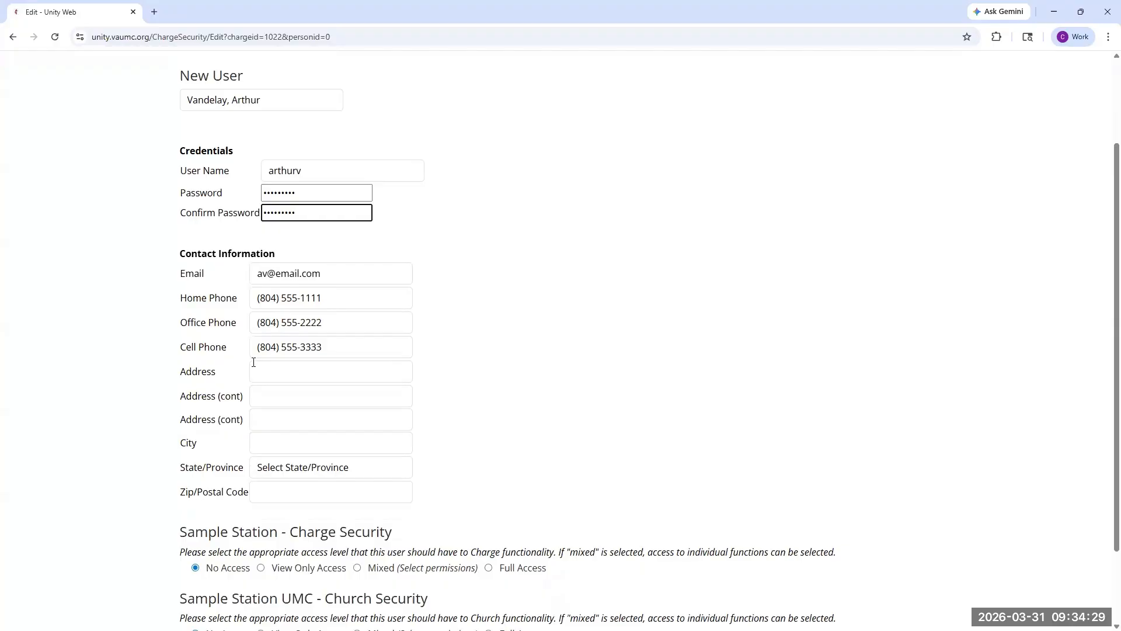
{"action": "scroll", "coordinate": [309, 374], "scroll_direction": "down", "scroll_amount": 2}
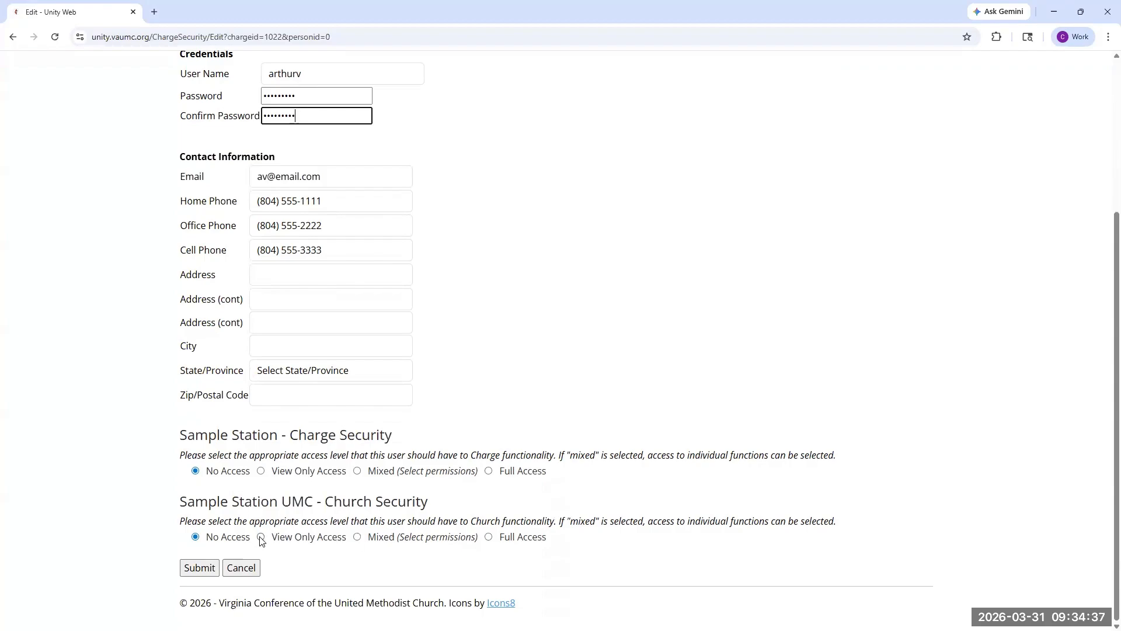
{"action": "left_click", "coordinate": [261, 537]}
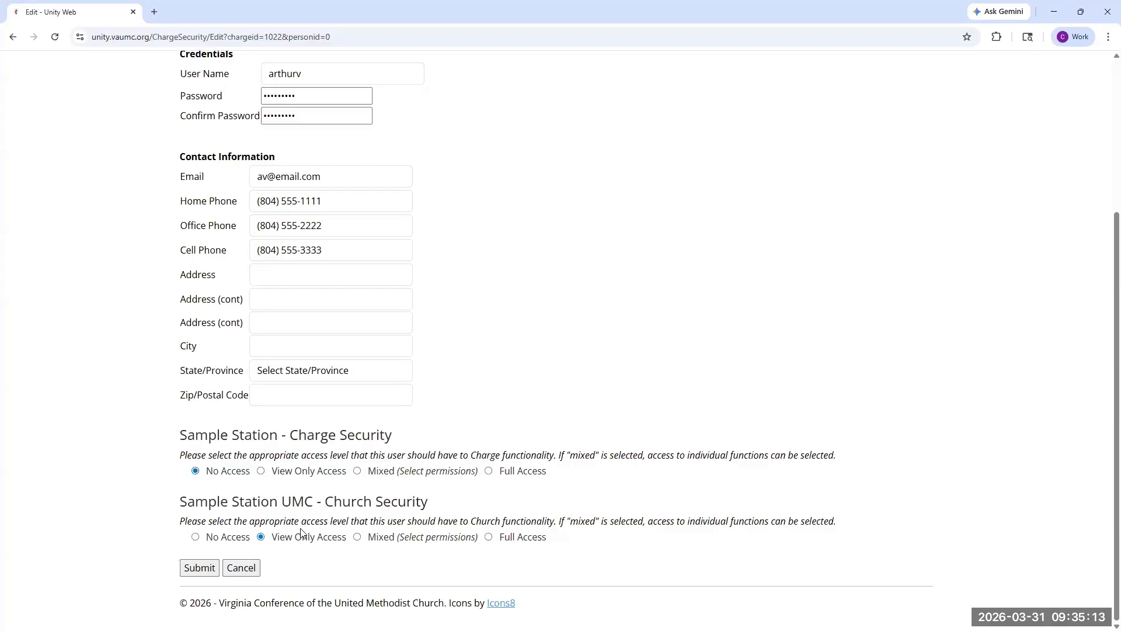
{"action": "left_click", "coordinate": [205, 575]}
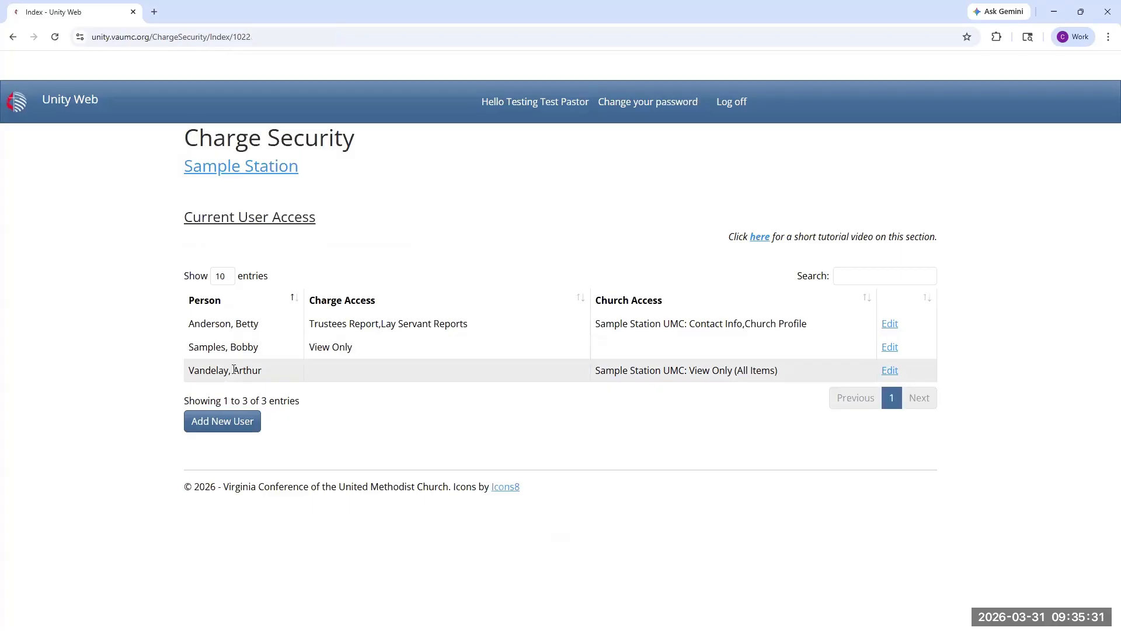
Step: Log off and log in with the S/PPRC chair's user name and account password
{"action": "left_click", "coordinate": [739, 101]}
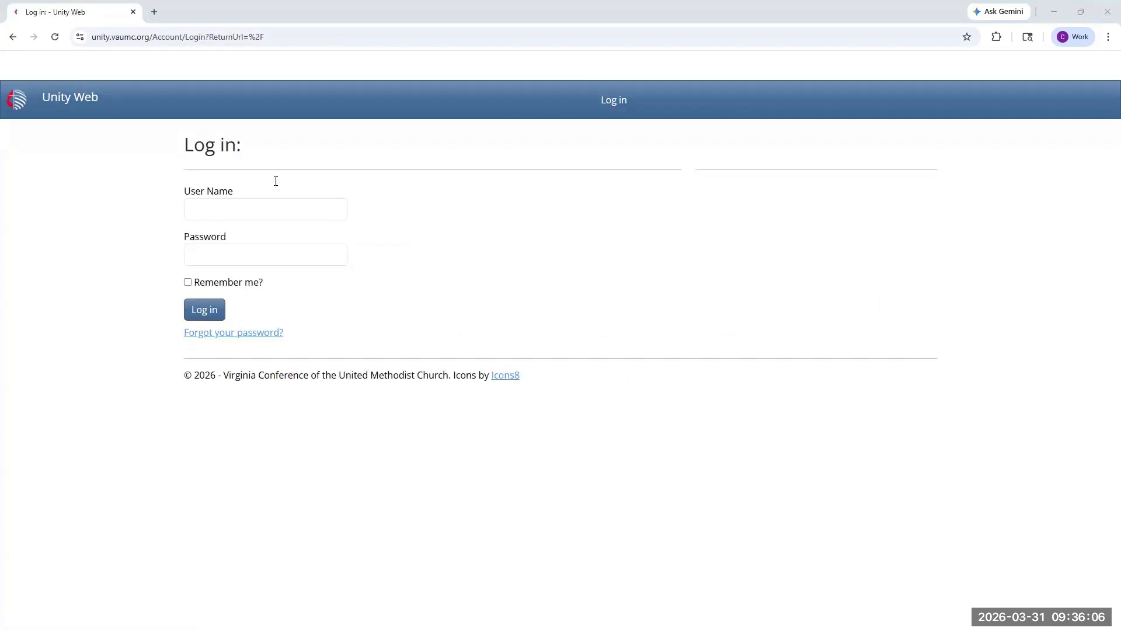
{"action": "left_click", "coordinate": [267, 210]}
{"action": "type", "text": "ar"}
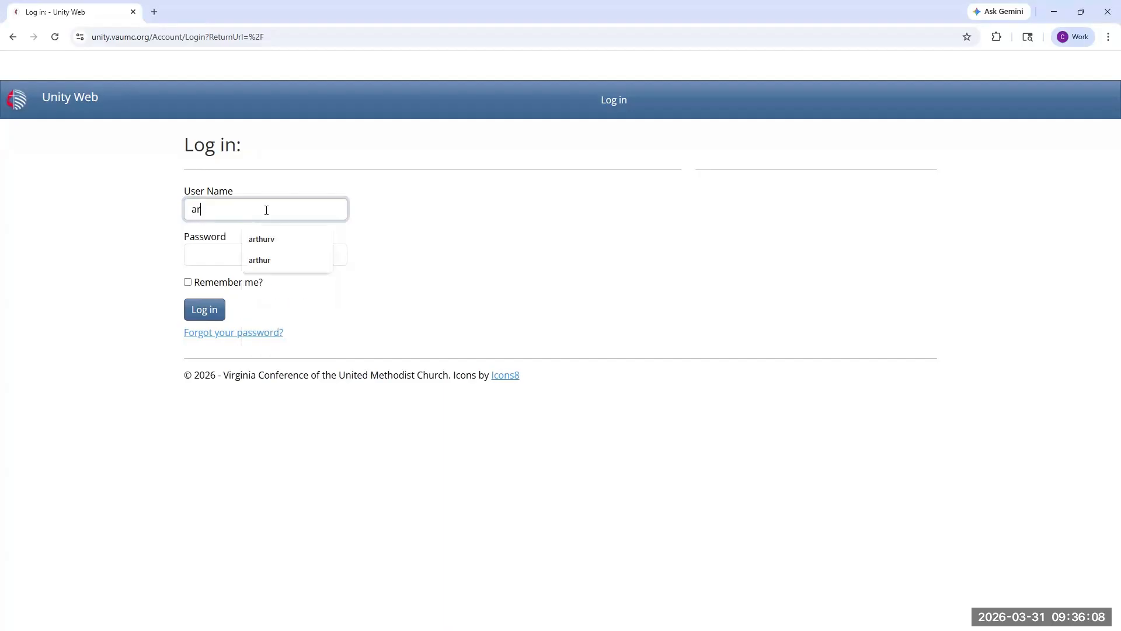
{"action": "type", "text": "thurv"}
{"action": "key", "text": "Tab"}
{"action": "type", "text": "•"}
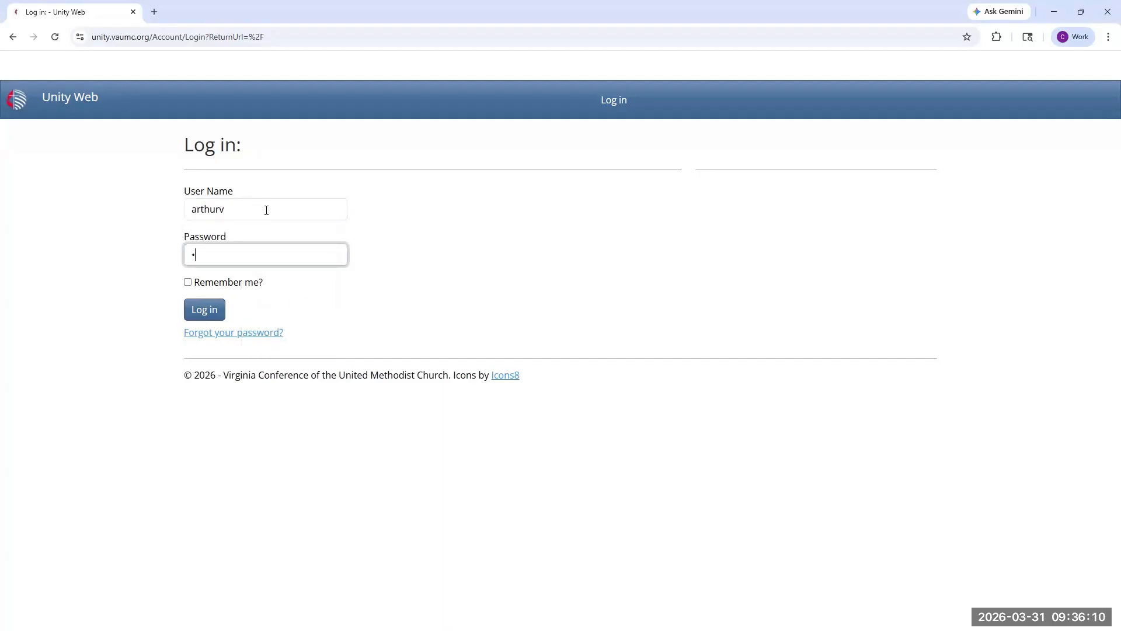
{"action": "type", "text": "••••••••"}
{"action": "key", "text": "Return"}
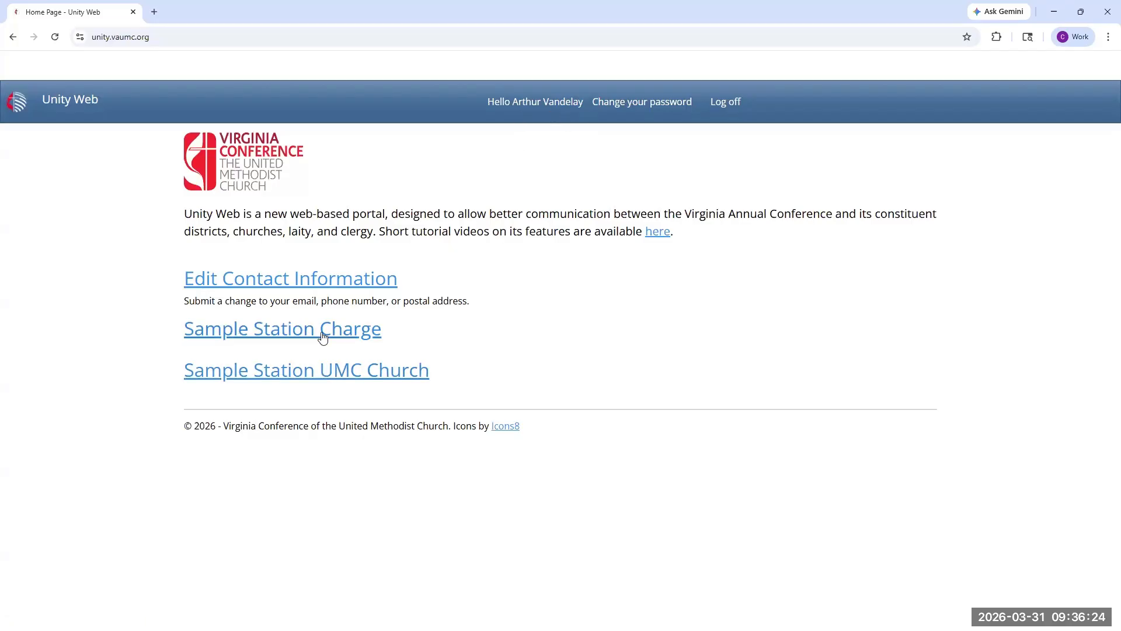
Step: Open the Clergy Annual Evaluations of the Sample Station charge
{"action": "left_click", "coordinate": [261, 339]}
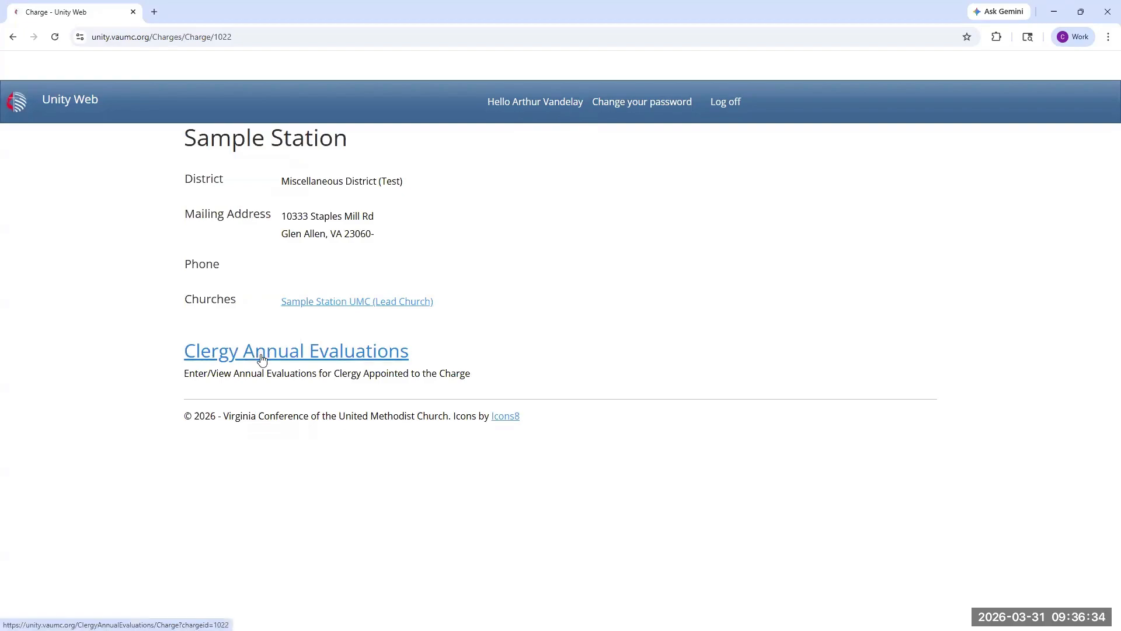
{"action": "left_click", "coordinate": [261, 353]}
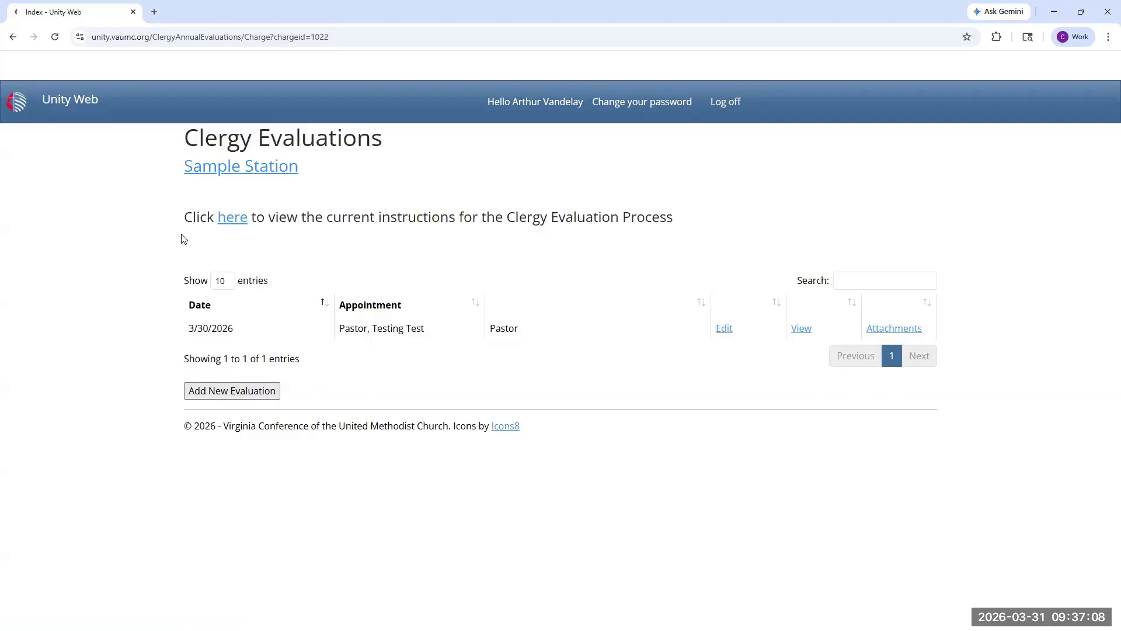
Step: Read through the current Clergy Evaluation Process instructions PDF, including the action plan steps and questions, and return to the evaluations list
{"action": "left_click", "coordinate": [235, 223]}
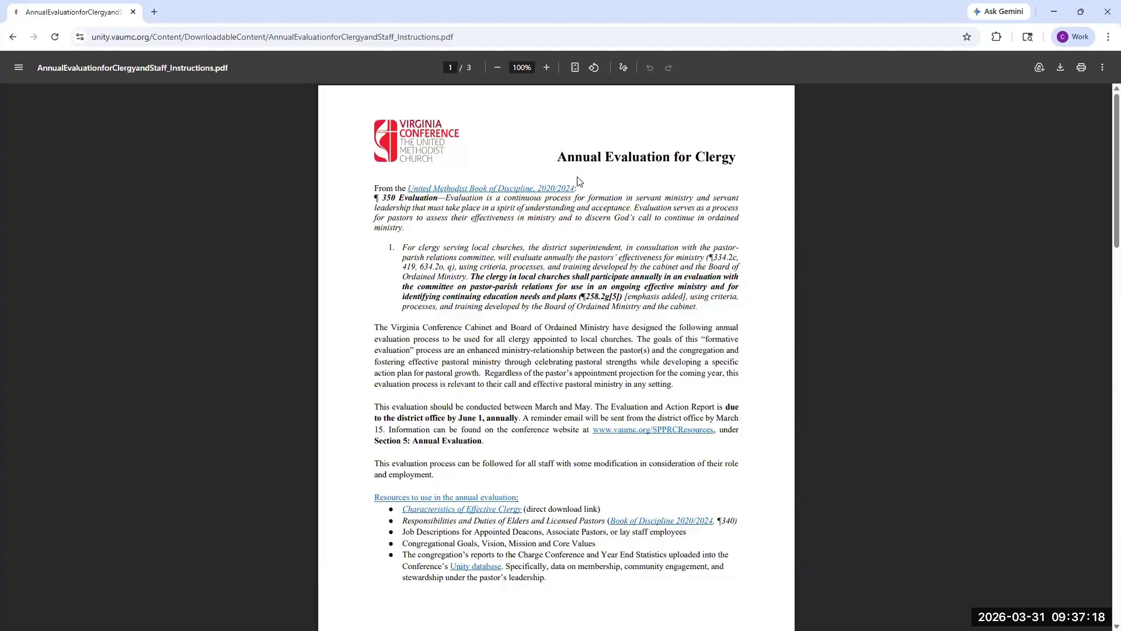
{"action": "scroll", "coordinate": [578, 181], "scroll_direction": "down", "scroll_amount": 1}
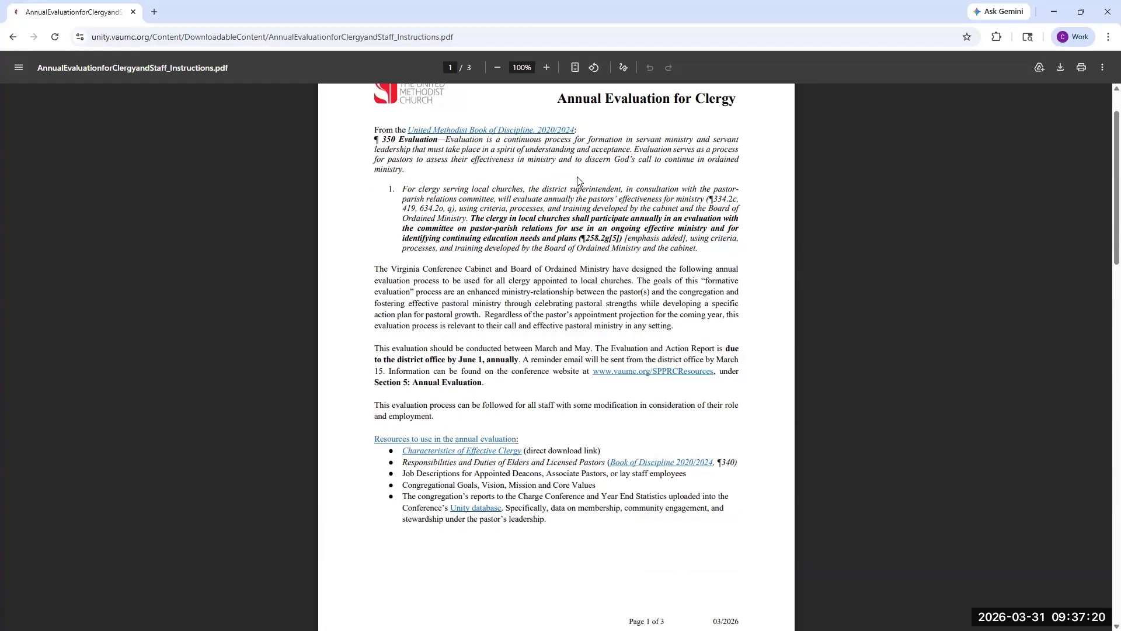
{"action": "scroll", "coordinate": [579, 182], "scroll_direction": "down", "scroll_amount": 4}
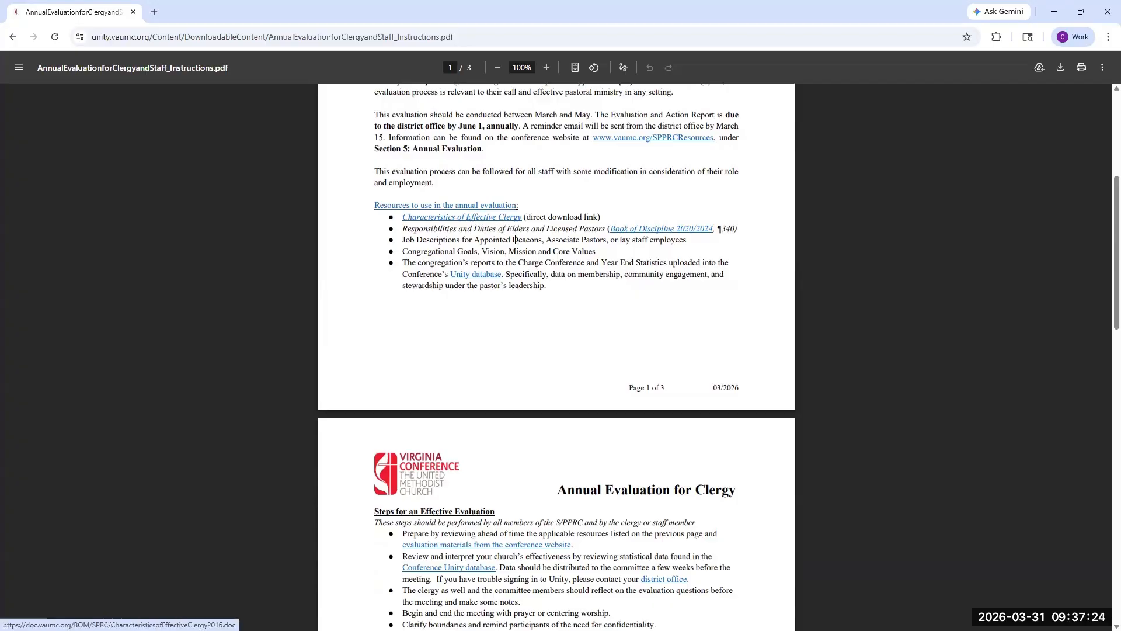
{"action": "scroll", "coordinate": [515, 239], "scroll_direction": "down", "scroll_amount": 9}
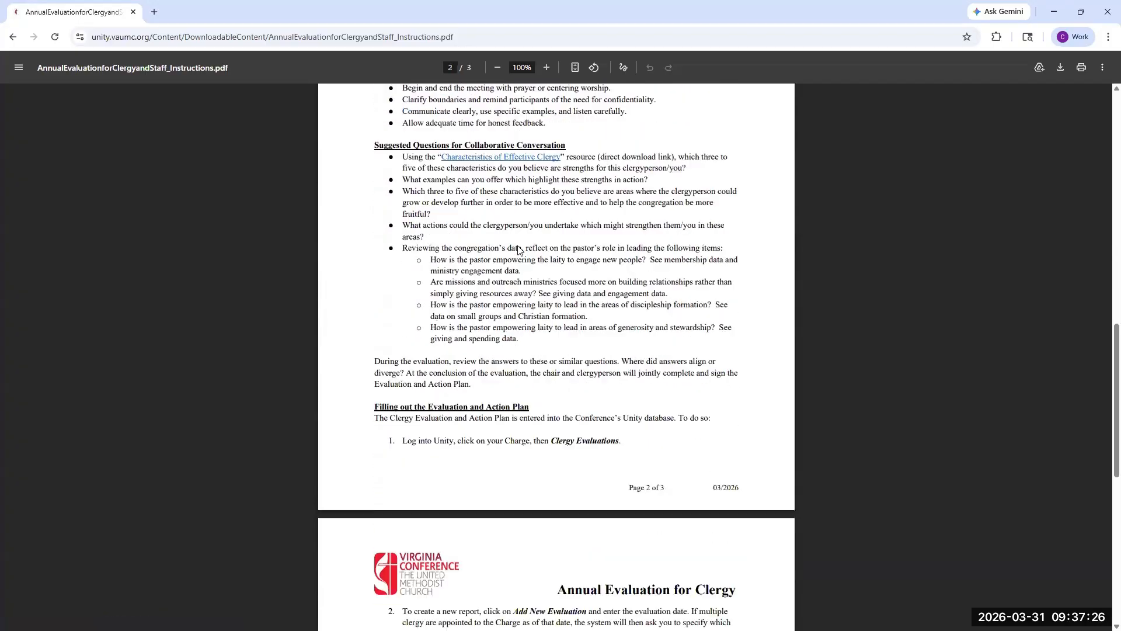
{"action": "scroll", "coordinate": [519, 250], "scroll_direction": "down", "scroll_amount": 2}
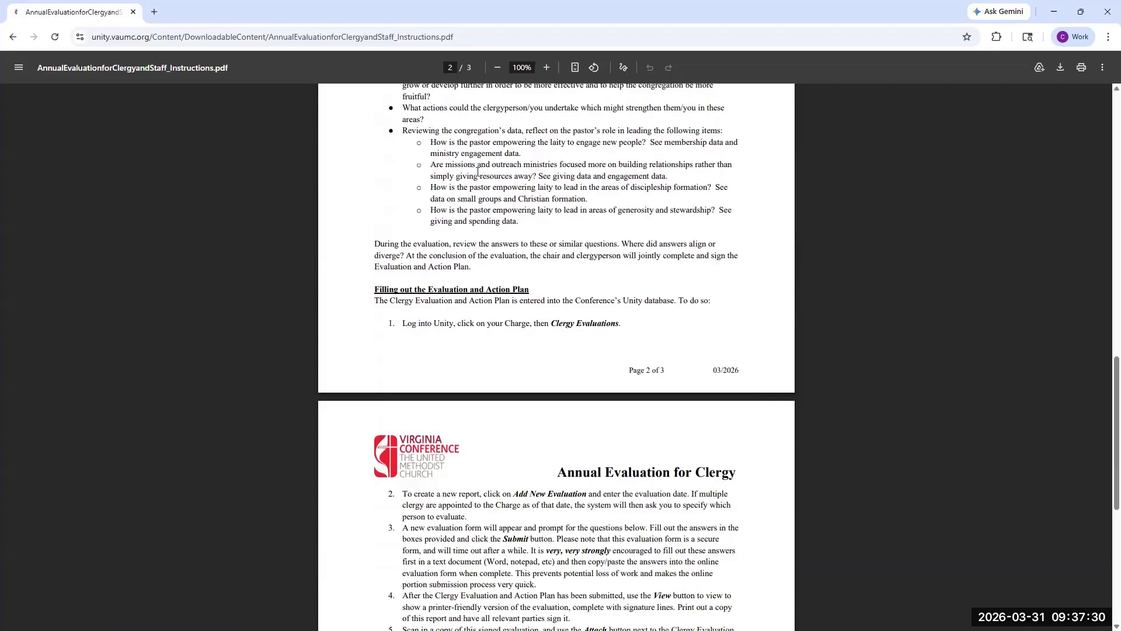
{"action": "scroll", "coordinate": [513, 200], "scroll_direction": "down", "scroll_amount": 1}
{"action": "scroll", "coordinate": [513, 200], "scroll_direction": "down", "scroll_amount": 3}
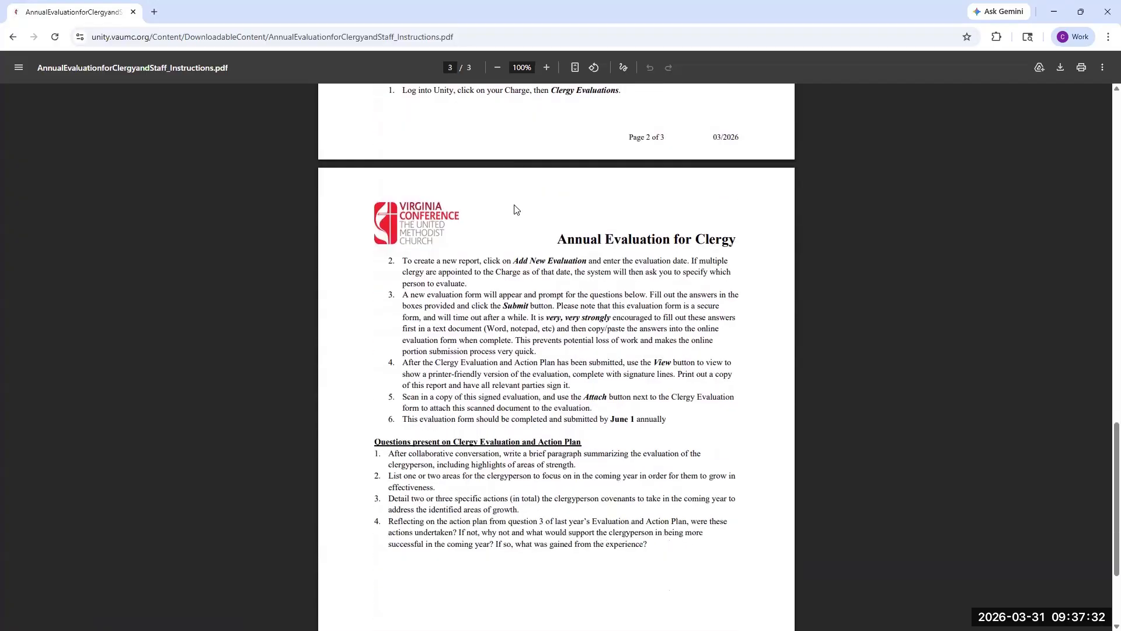
{"action": "scroll", "coordinate": [505, 215], "scroll_direction": "down", "scroll_amount": 1}
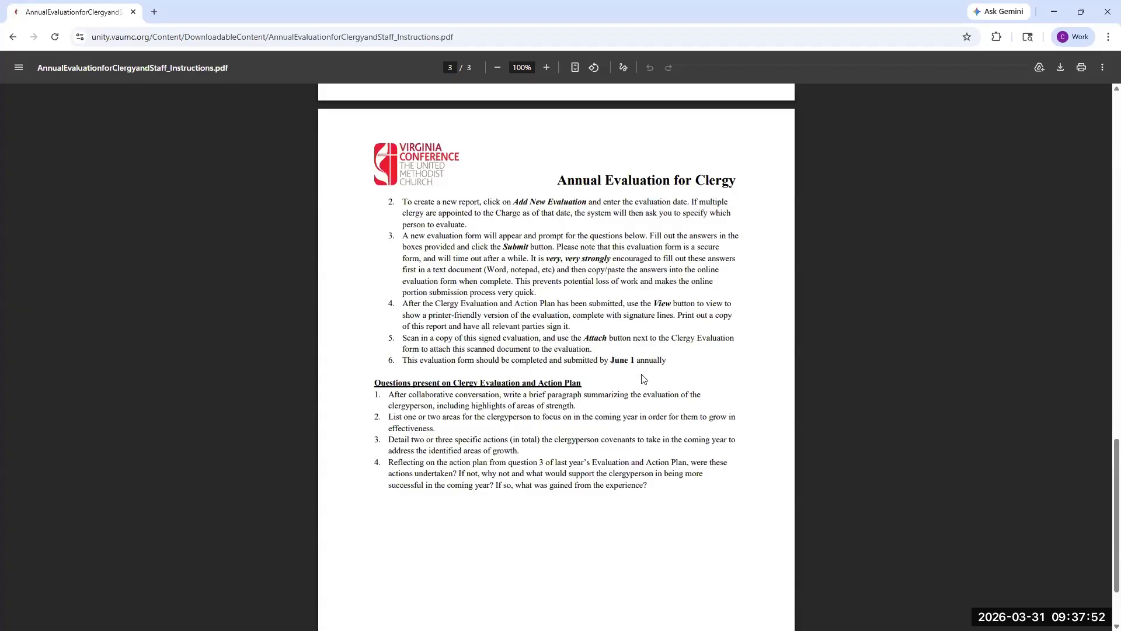
{"action": "left_click", "coordinate": [16, 41]}
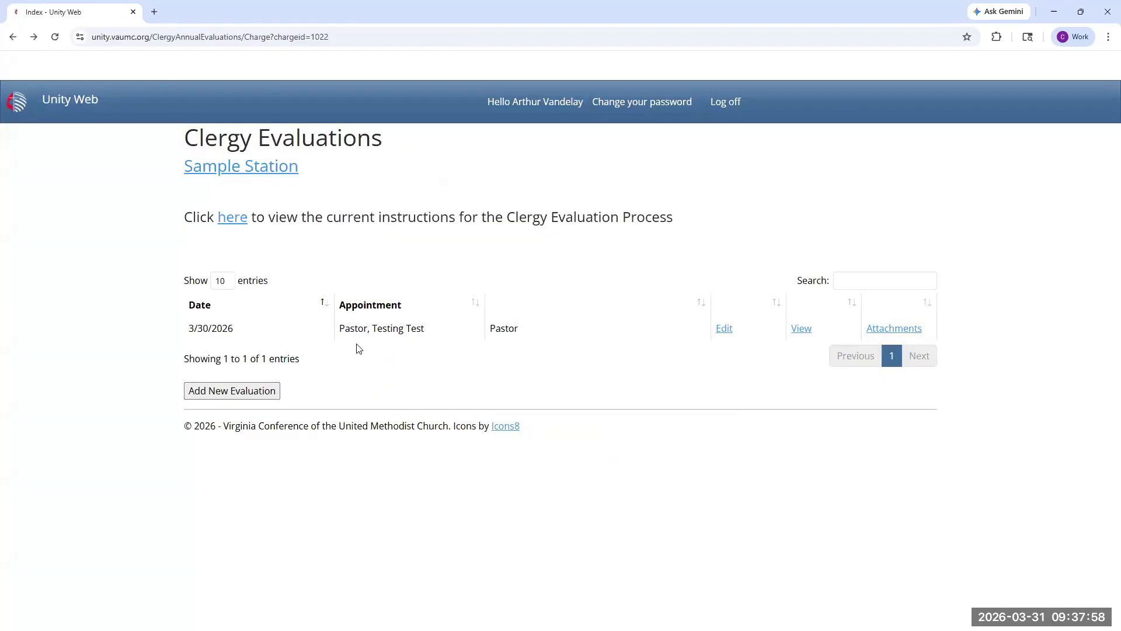
Step: Create a new clergy annual evaluation for Sample Station dated 04/11/2026
{"action": "left_click", "coordinate": [254, 397]}
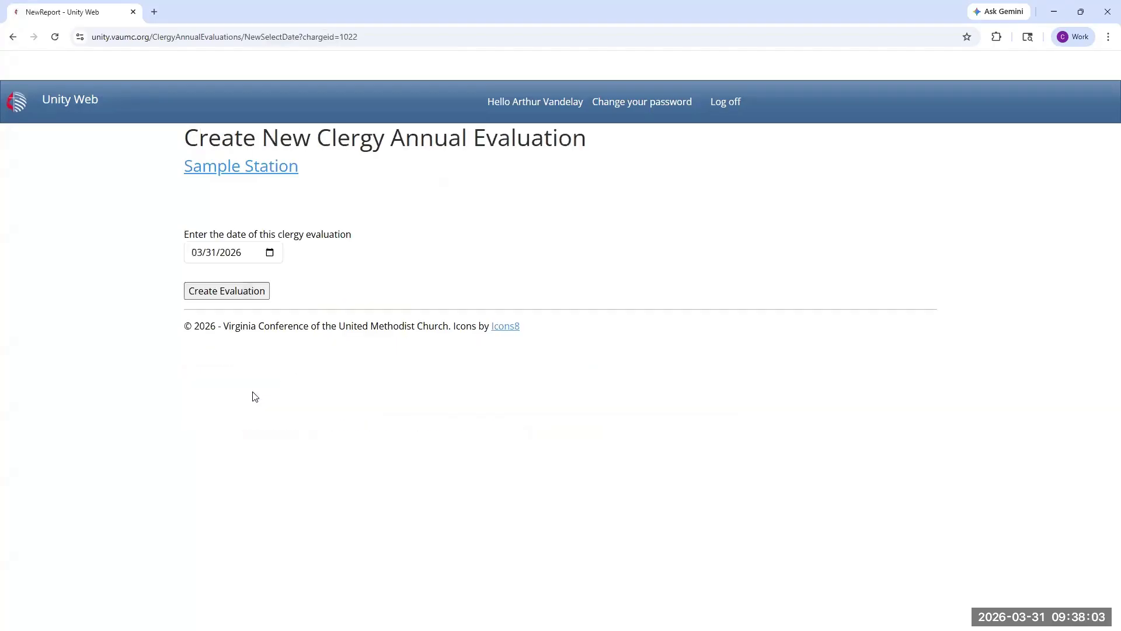
{"action": "left_click", "coordinate": [269, 253]}
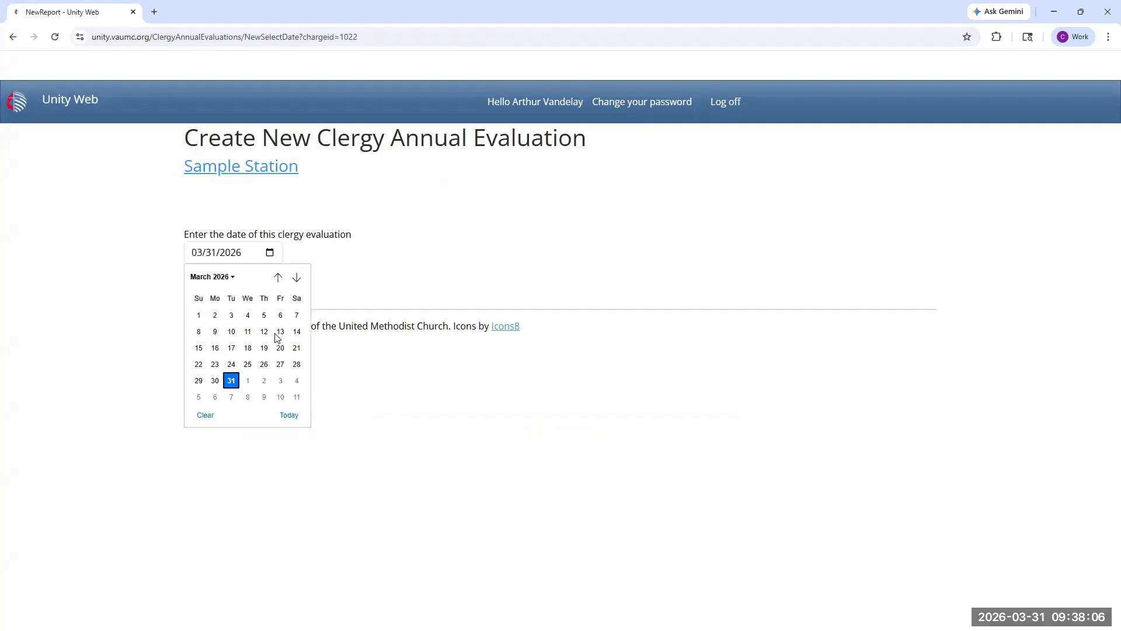
{"action": "left_click", "coordinate": [297, 397]}
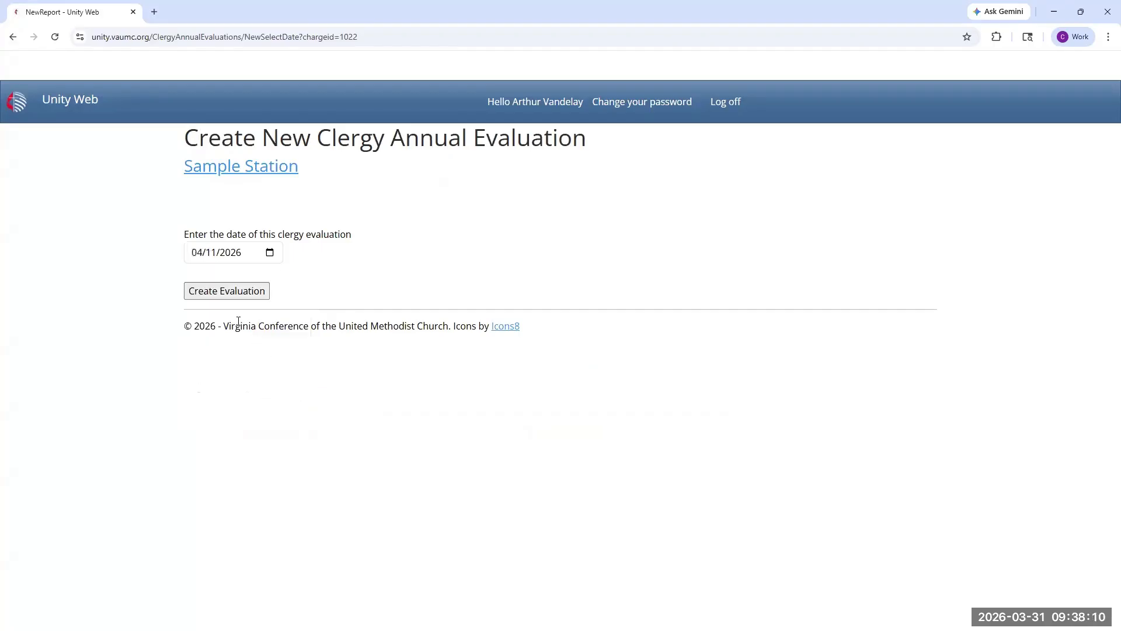
{"action": "left_click", "coordinate": [210, 291]}
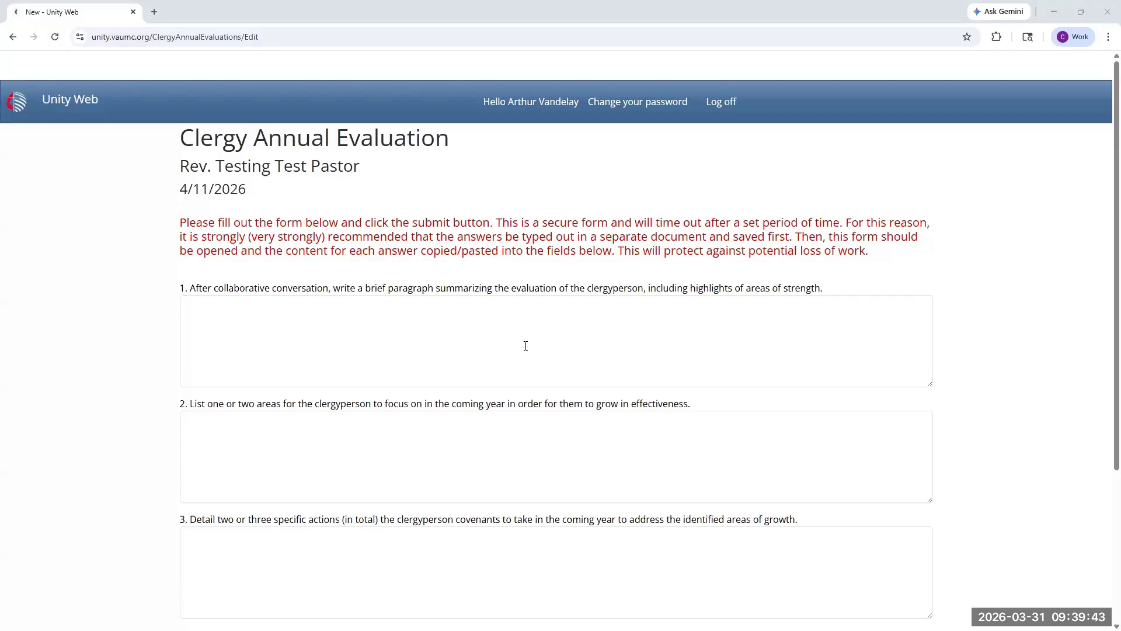
Step: Paste the copied Lorem ipsum paragraph as the answer to all four evaluation questions and submit the form
{"action": "left_click", "coordinate": [250, 317]}
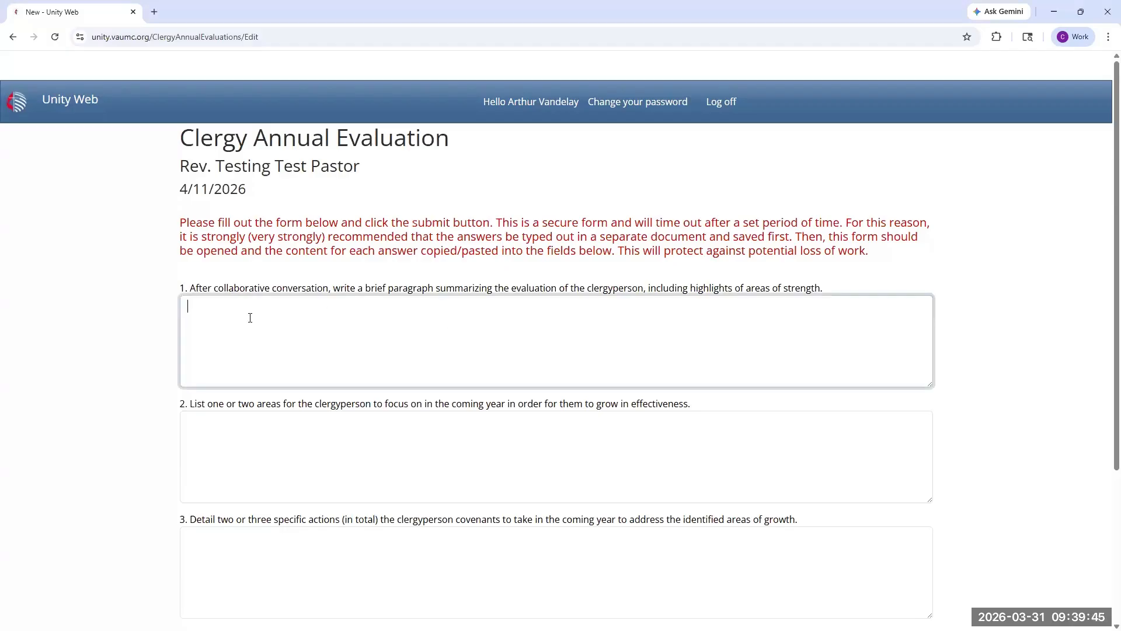
{"action": "type", "text": "Lorem ipsum dolor sit amet, consectetur adipiscing elit, sed do eiusmod tempor incididunt ut labore et dolore magna aliqua. Ut enim ad minim veniam, quis nostrud exercitation ullamco laboris nisi ut aliquip ex ea commodo consequat. Duis aute irure dolor in reprehenderit in voluptate velit esse cillum dolore eu fugiat nulla pariatur. Excepteur sint occaecat cupidatat non proident, sunt in culpa qui officia deserunt mollit anim id est laborum."}
{"action": "left_click", "coordinate": [220, 431]}
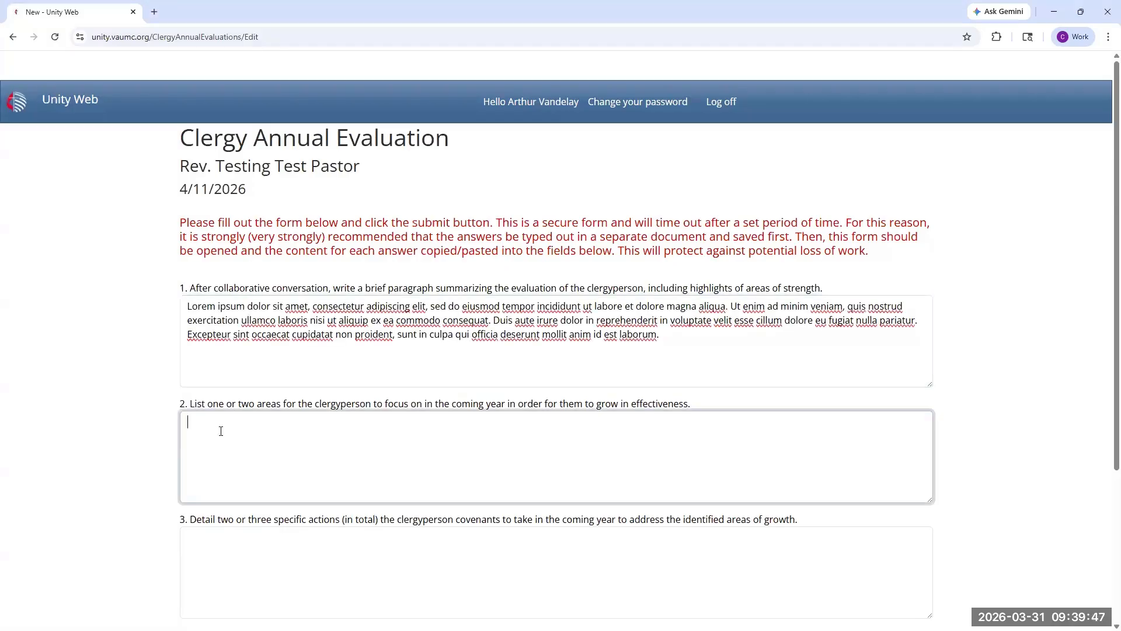
{"action": "type", "text": "Lorem ipsum dolor sit amet, consectetur adipiscing elit, sed do eiusmod tempor incididunt ut labore et dolore magna aliqua. Ut enim ad minim veniam, quis nostrud exercitation ullamco laboris nisi ut aliquip ex ea commodo consequat. Duis aute irure dolor in reprehenderit in voluptate velit esse cillum dolore eu fugiat nulla pariatur. Excepteur sint occaecat cupidatat non proident, sunt in culpa qui officia deserunt mollit anim id est laborum."}
{"action": "scroll", "coordinate": [221, 431], "scroll_direction": "down", "scroll_amount": 2}
{"action": "left_click", "coordinate": [216, 431]}
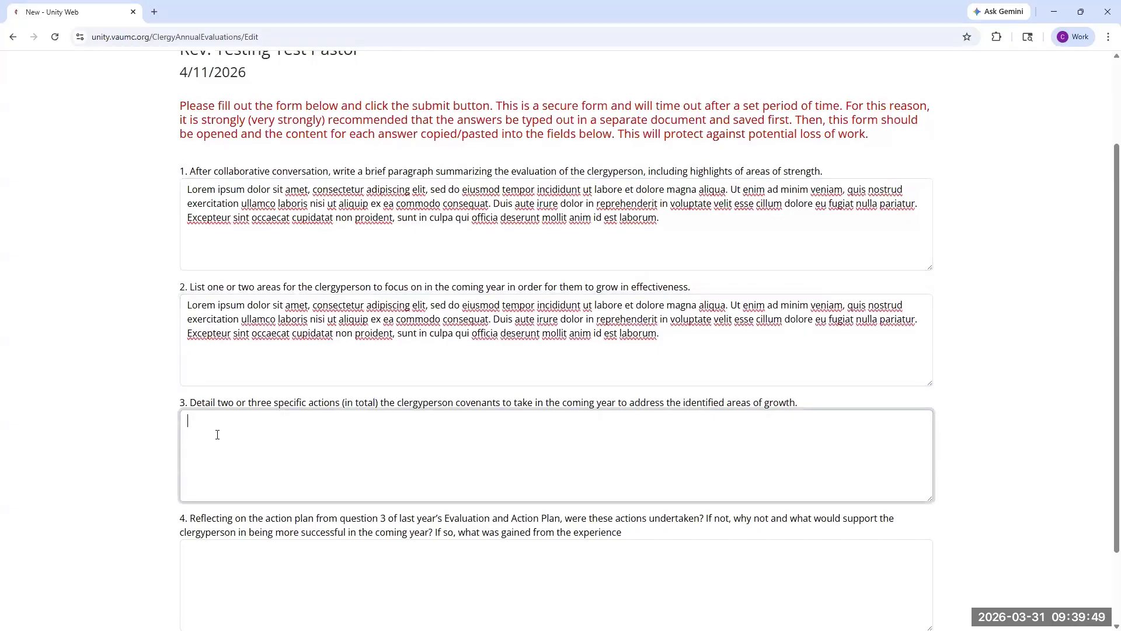
{"action": "type", "text": "Lorem ipsum dolor sit amet, consectetur adipiscing elit, sed do eiusmod tempor incididunt ut labore et dolore magna aliqua. Ut enim ad minim veniam, quis nostrud exercitation ullamco laboris nisi ut aliquip ex ea commodo consequat. Duis aute irure dolor in reprehenderit in voluptate velit esse cillum dolore eu fugiat nulla pariatur. Excepteur sint occaecat cupidatat non proident, sunt in culpa qui officia deserunt mollit anim id est laborum."}
{"action": "scroll", "coordinate": [218, 438], "scroll_direction": "down", "scroll_amount": 1}
{"action": "left_click", "coordinate": [212, 465]}
{"action": "type", "text": "Lorem ipsum dolor sit amet, consectetur adipiscing elit, sed do eiusmod tempor incididunt ut labore et dolore magna aliqua. Ut enim ad minim veniam, quis nostrud exercitation ullamco laboris nisi ut aliquip ex ea commodo consequat. Duis aute irure dolor in reprehenderit in voluptate velit esse cillum dolore eu fugiat nulla pariatur. Excepteur sint occaecat cupidatat non proident, sunt in culpa qui officia deserunt mollit anim id est laborum."}
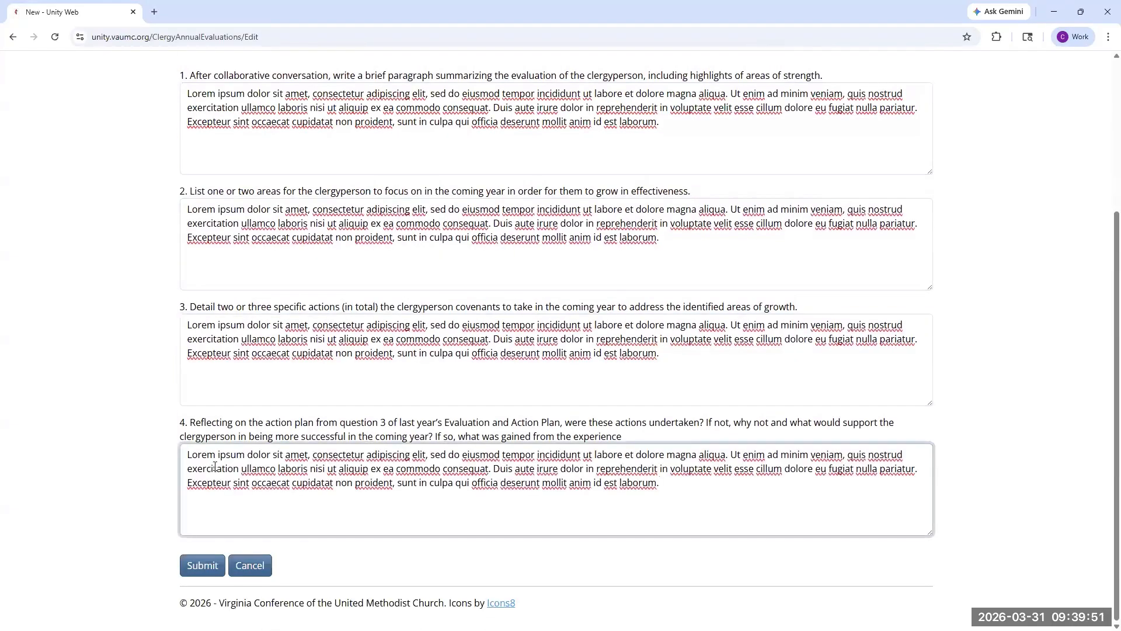
{"action": "left_click", "coordinate": [203, 566]}
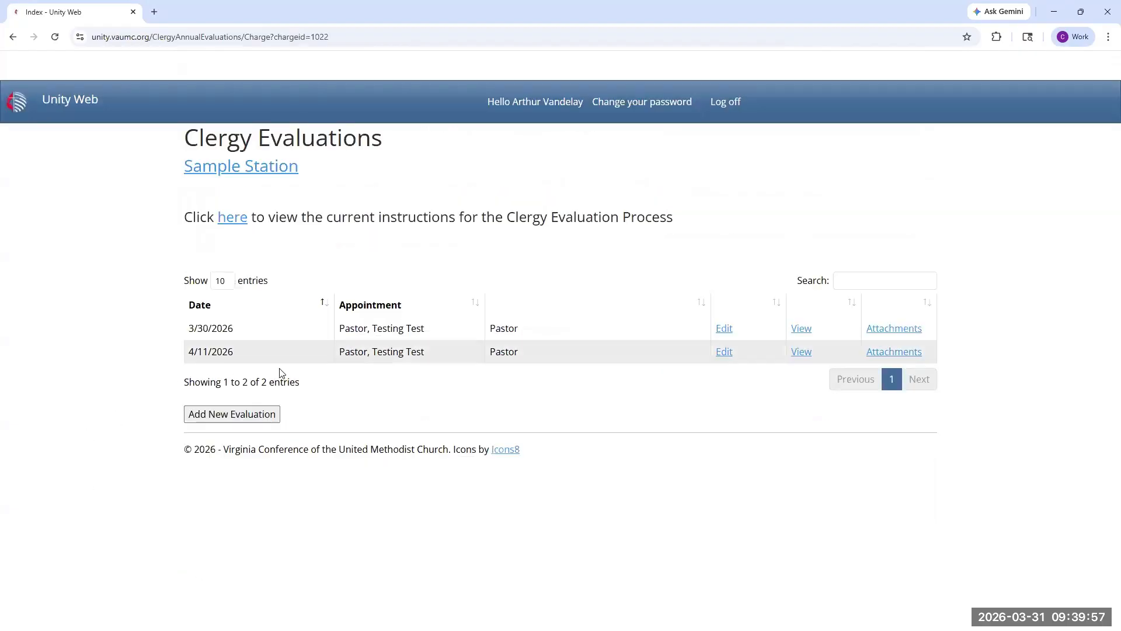
Step: Edit the 4/11/2026 evaluation by deleting the last two sentences of the answer to question 1, and submit it
{"action": "left_click", "coordinate": [724, 352]}
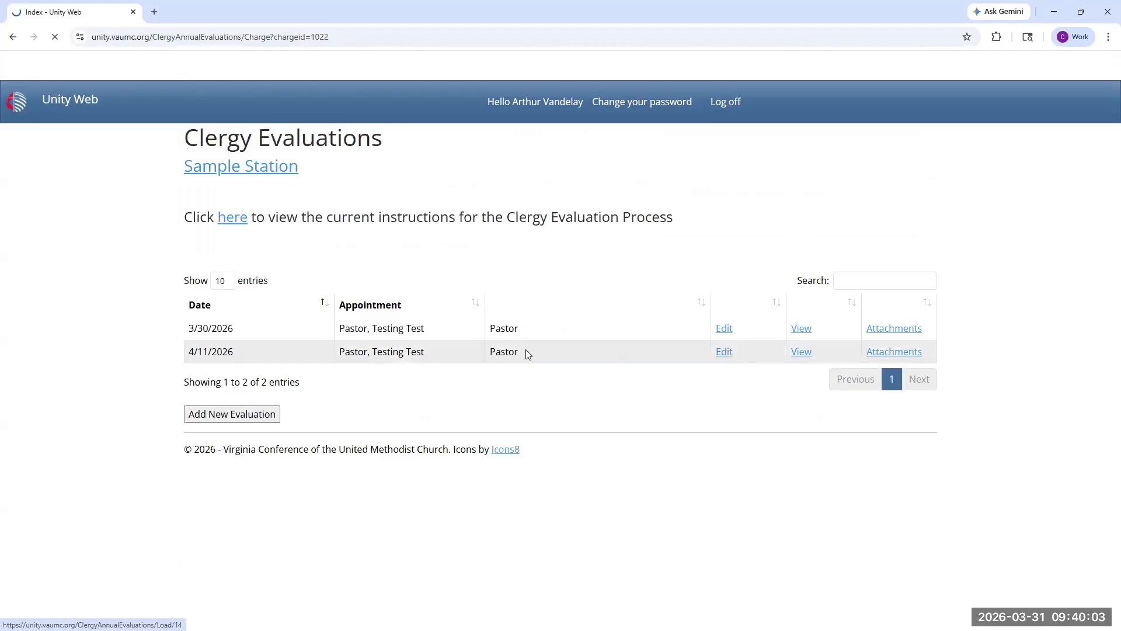
{"action": "left_click_drag", "start_coordinate": [728, 345], "coordinate": [494, 321]}
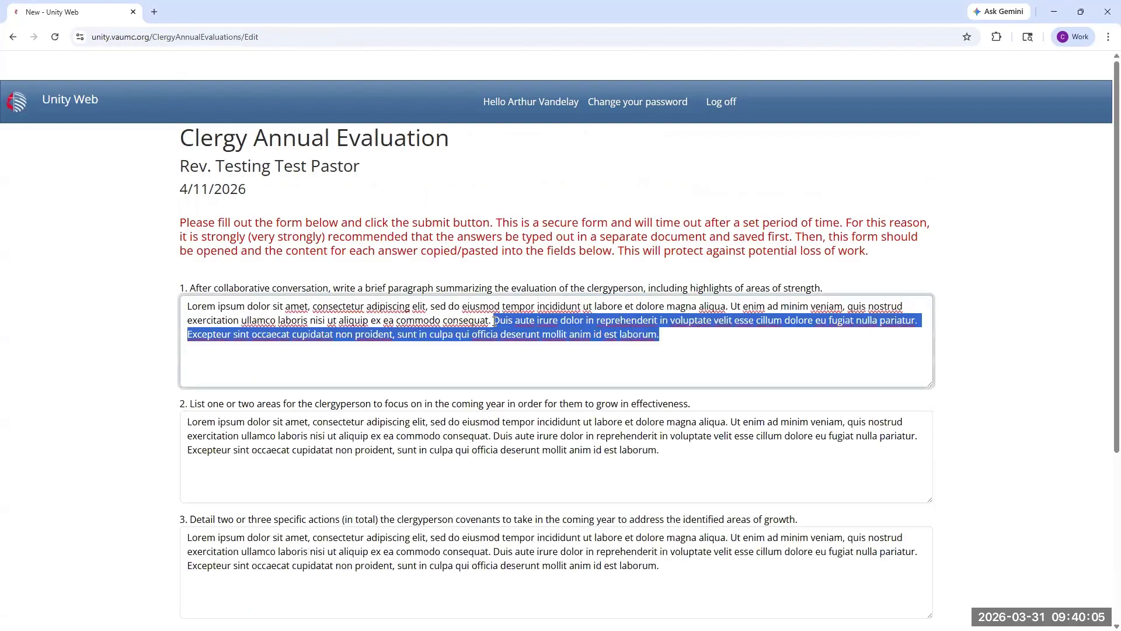
{"action": "key", "text": "BackSpace"}
{"action": "scroll", "coordinate": [500, 344], "scroll_direction": "down", "scroll_amount": 4}
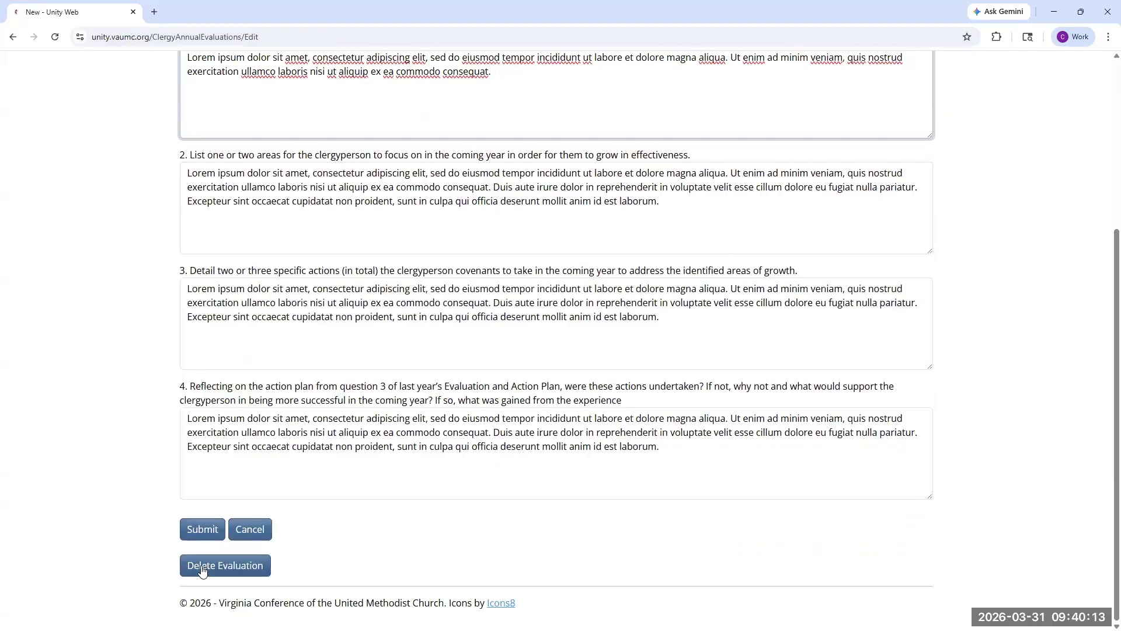
{"action": "left_click", "coordinate": [198, 532]}
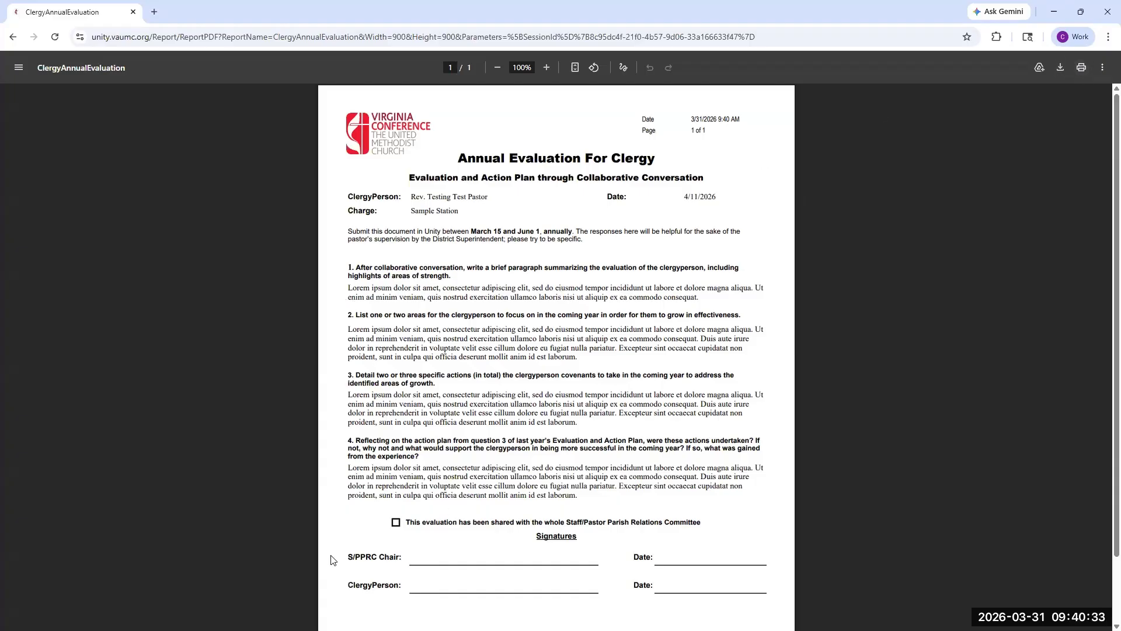
Step: Look over the 4/11/2026 evaluation report down to the signature lines and return to the evaluations list
{"action": "scroll", "coordinate": [525, 581], "scroll_direction": "down", "scroll_amount": 3}
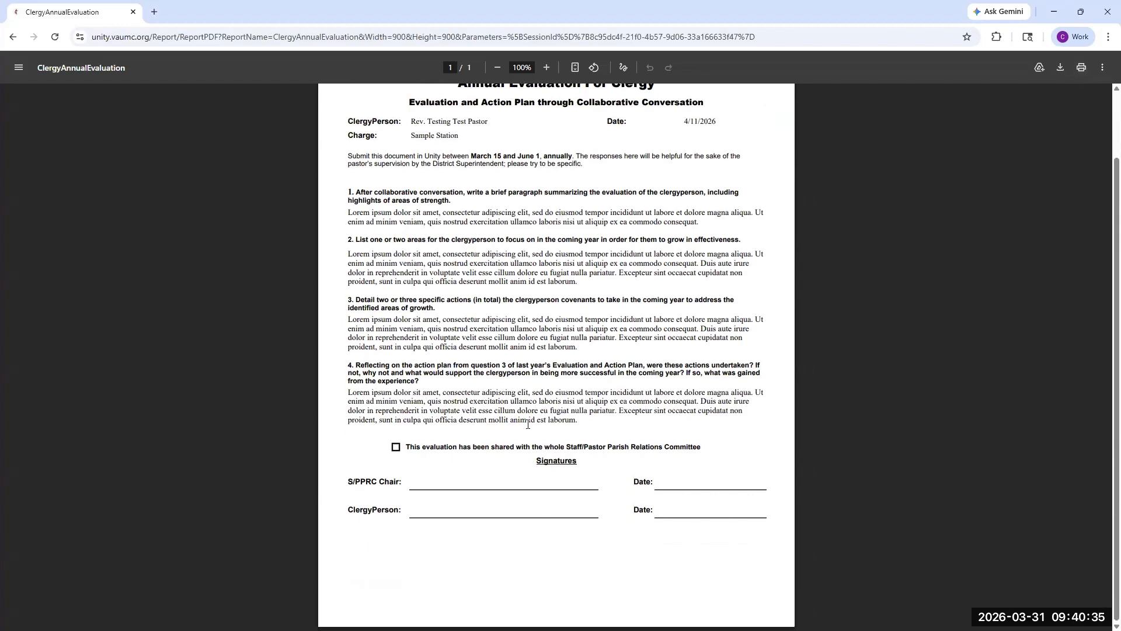
{"action": "left_click", "coordinate": [12, 37]}
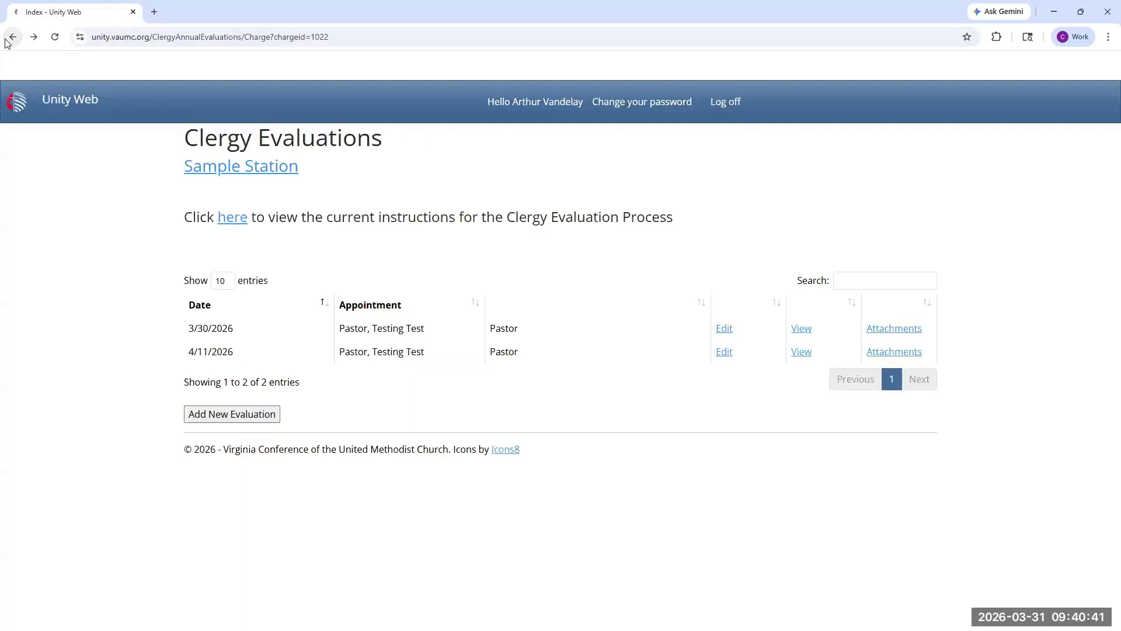
Step: Upload SampleAttachment_1907.pdf as an attachment to the 4/11/2026 evaluation with the note "Signed copy of evaluation"
{"action": "left_click", "coordinate": [895, 353]}
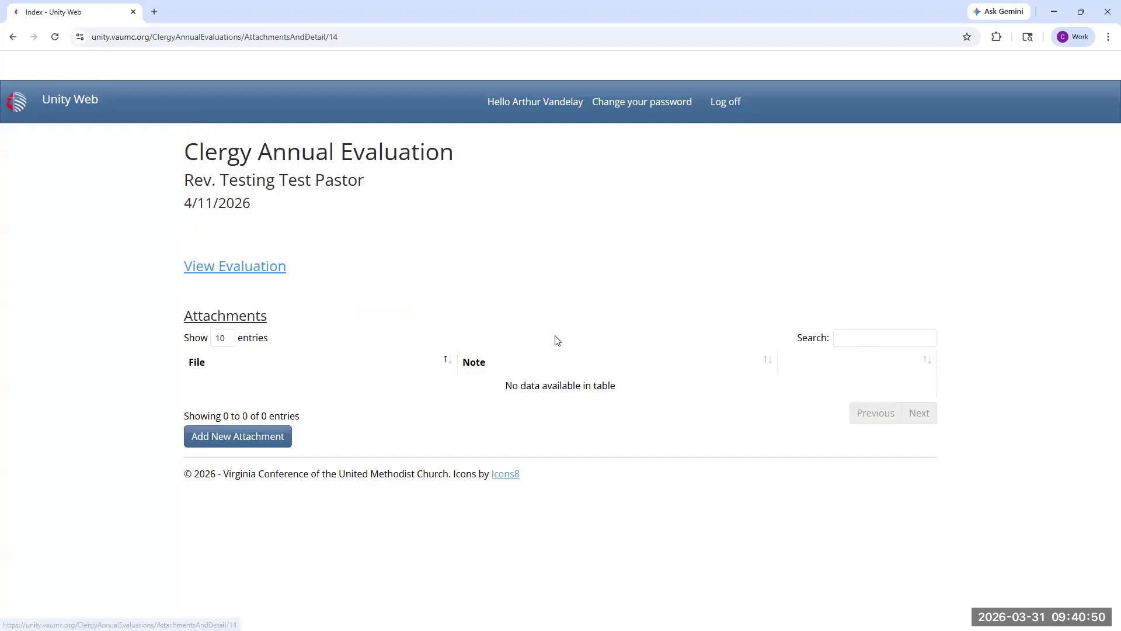
{"action": "left_click", "coordinate": [239, 438]}
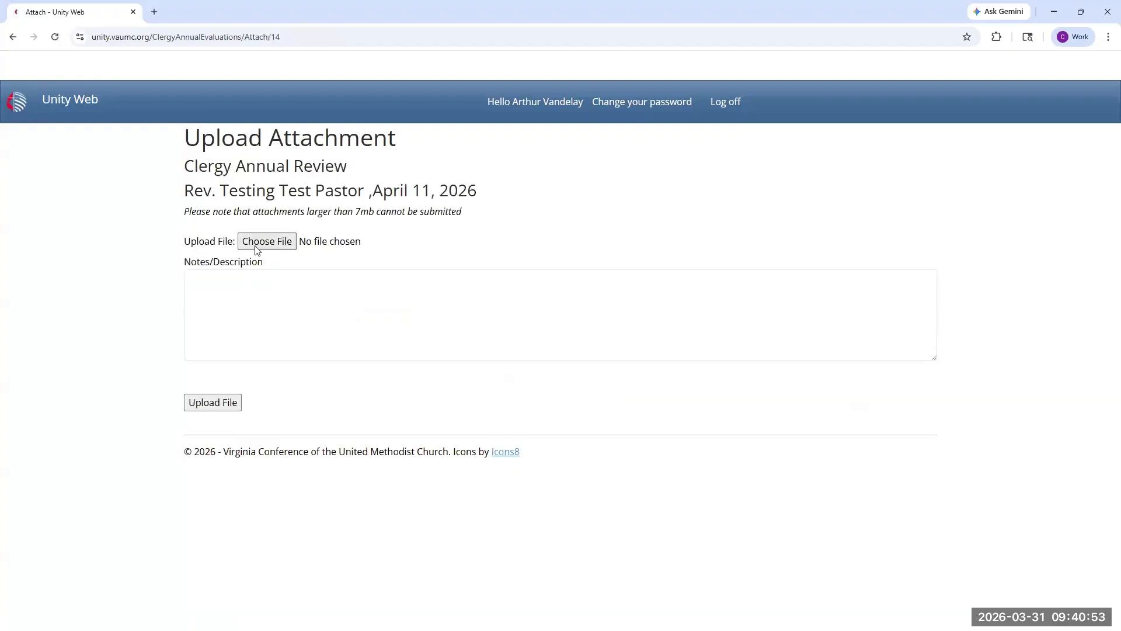
{"action": "left_click", "coordinate": [253, 244]}
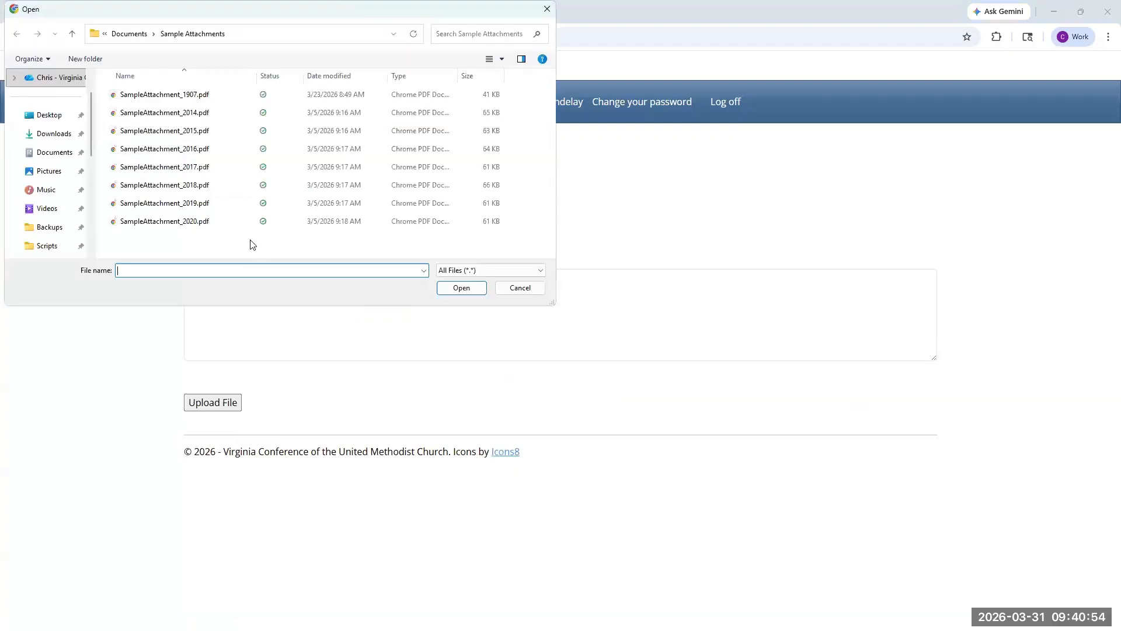
{"action": "double_click", "coordinate": [165, 94]}
{"action": "left_click", "coordinate": [224, 298]}
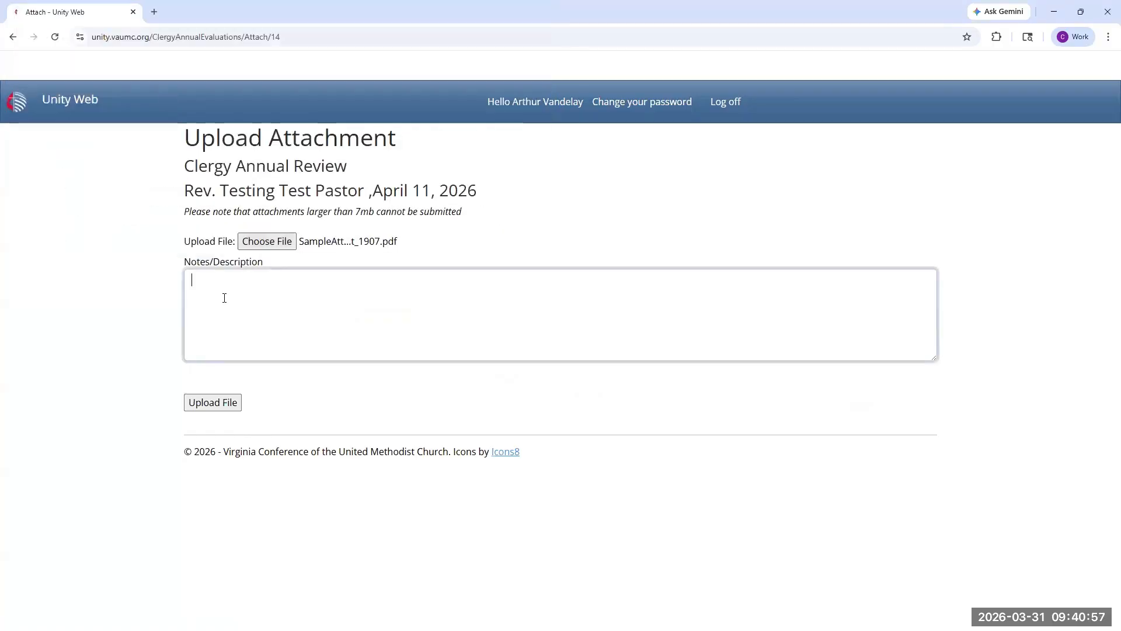
{"action": "type", "text": "Signed cop"}
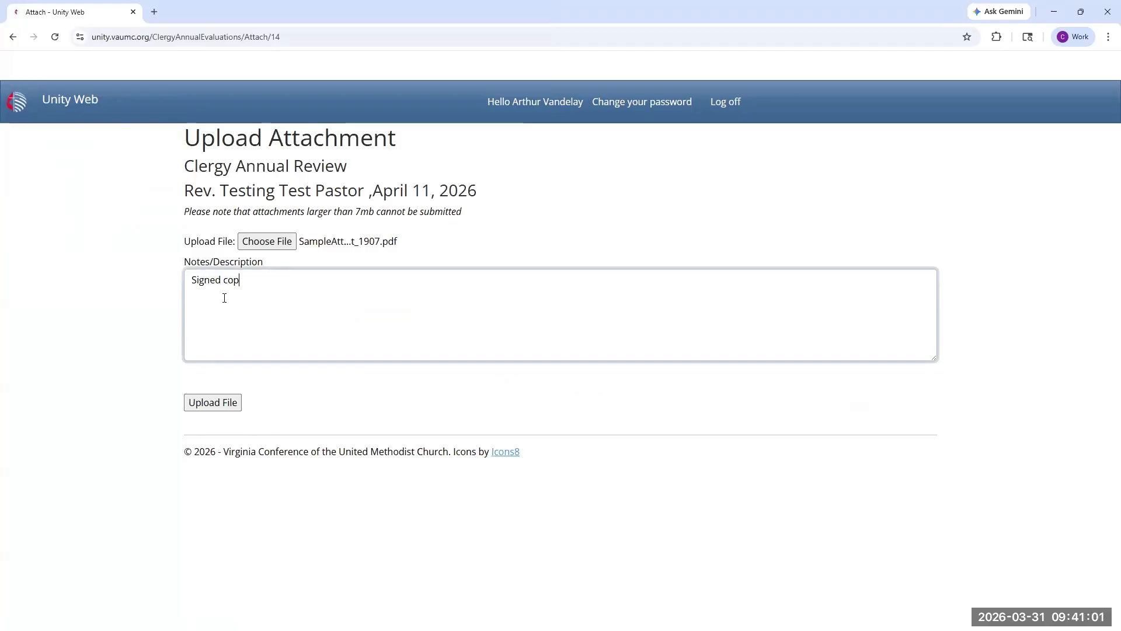
{"action": "type", "text": "y of evaluation"}
{"action": "left_click", "coordinate": [216, 397]}
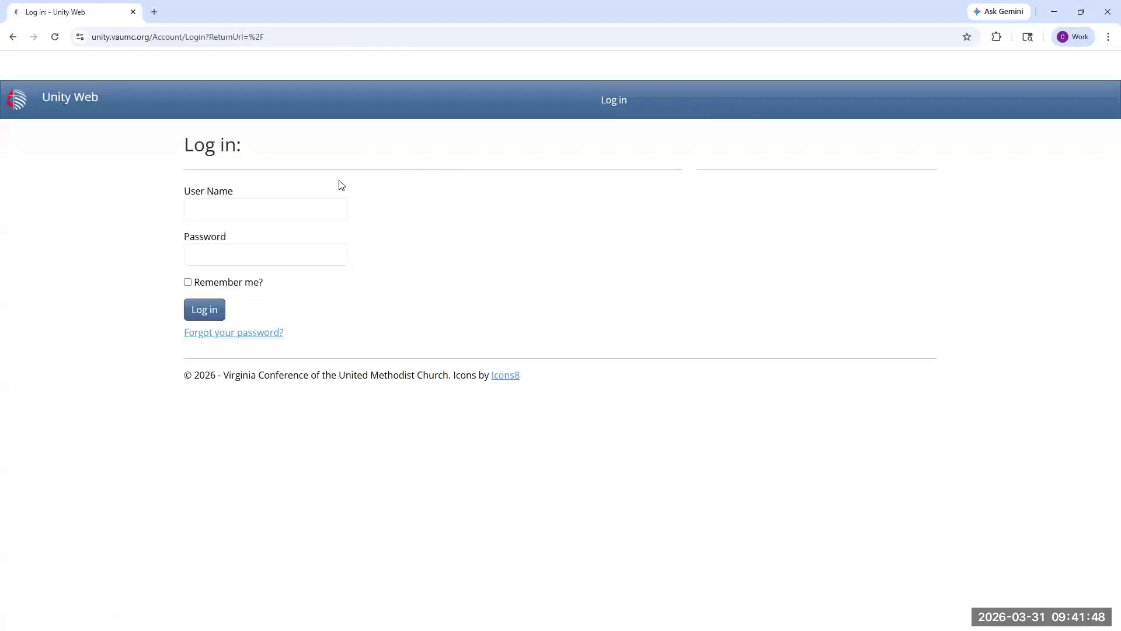
Step: Log in with the pastor's user name and account password
{"action": "left_click", "coordinate": [242, 207]}
{"action": "type", "text": "Past1"}
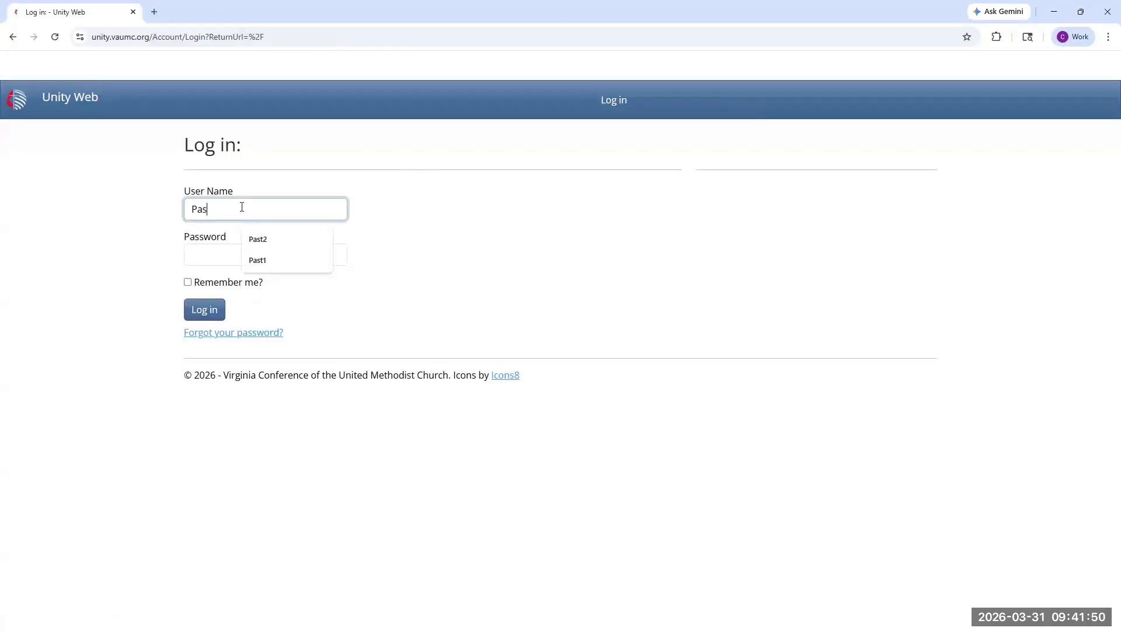
{"action": "key", "text": "Tab"}
{"action": "type", "text": "•••"}
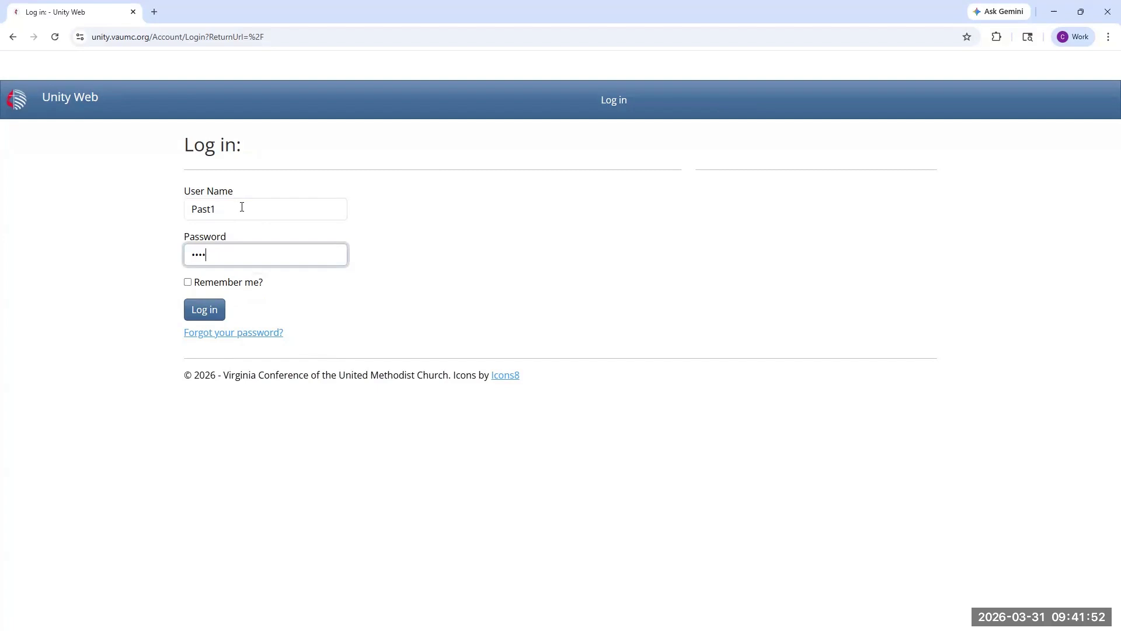
{"action": "left_click", "coordinate": [211, 310]}
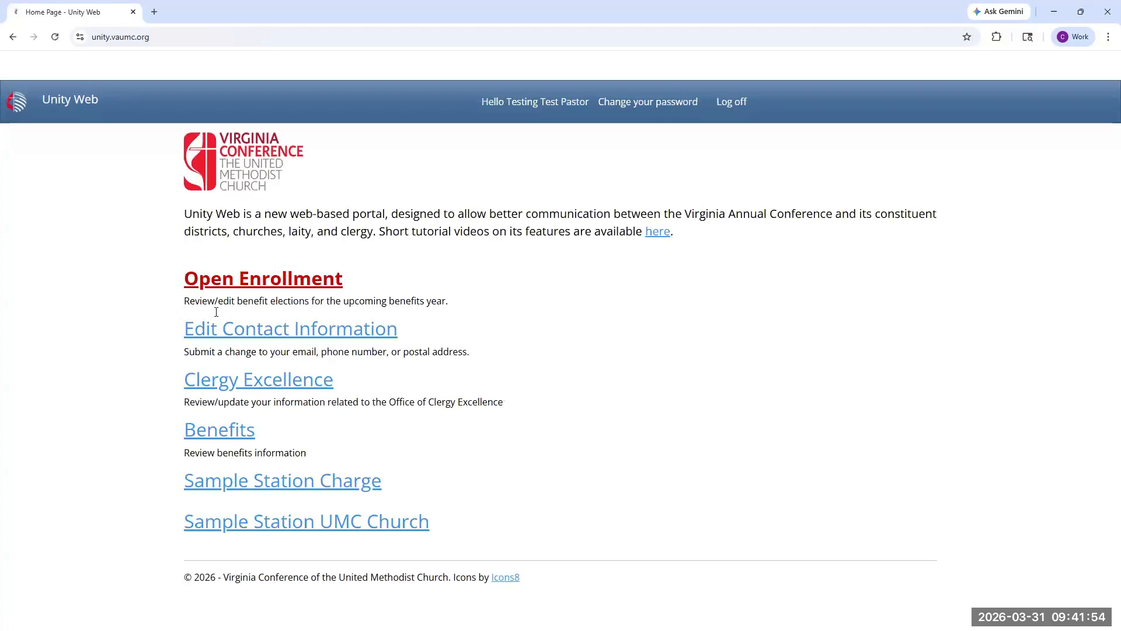
Step: View the 4/11/2026 report from the Sample Station charge's Clergy Annual Evaluations and return to the list
{"action": "left_click", "coordinate": [253, 484]}
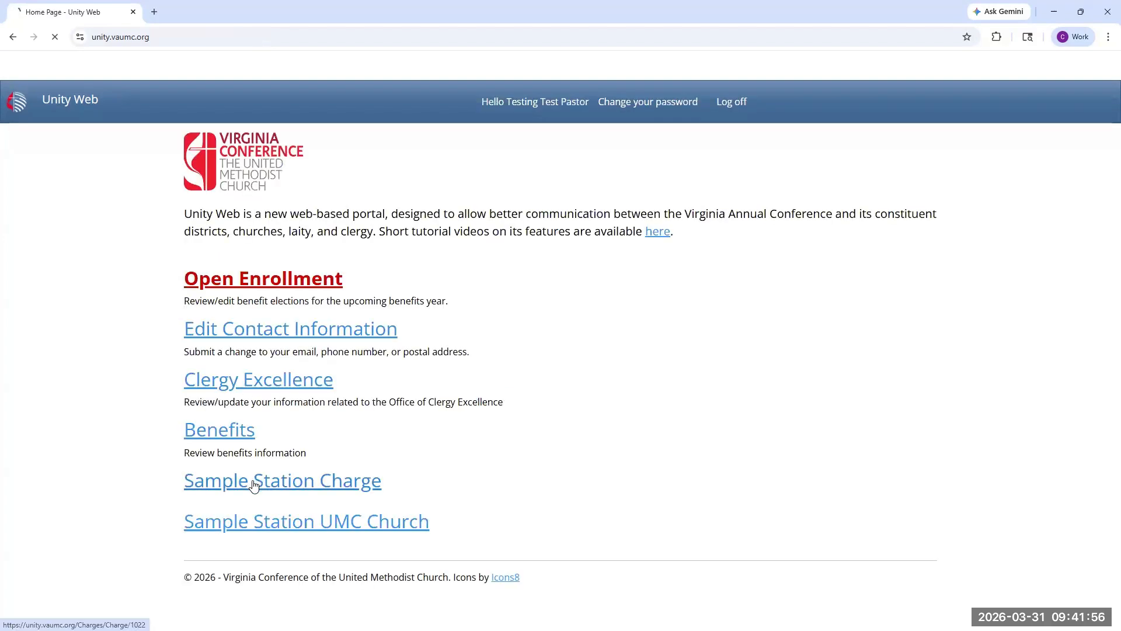
{"action": "scroll", "coordinate": [250, 508], "scroll_direction": "down", "scroll_amount": 1}
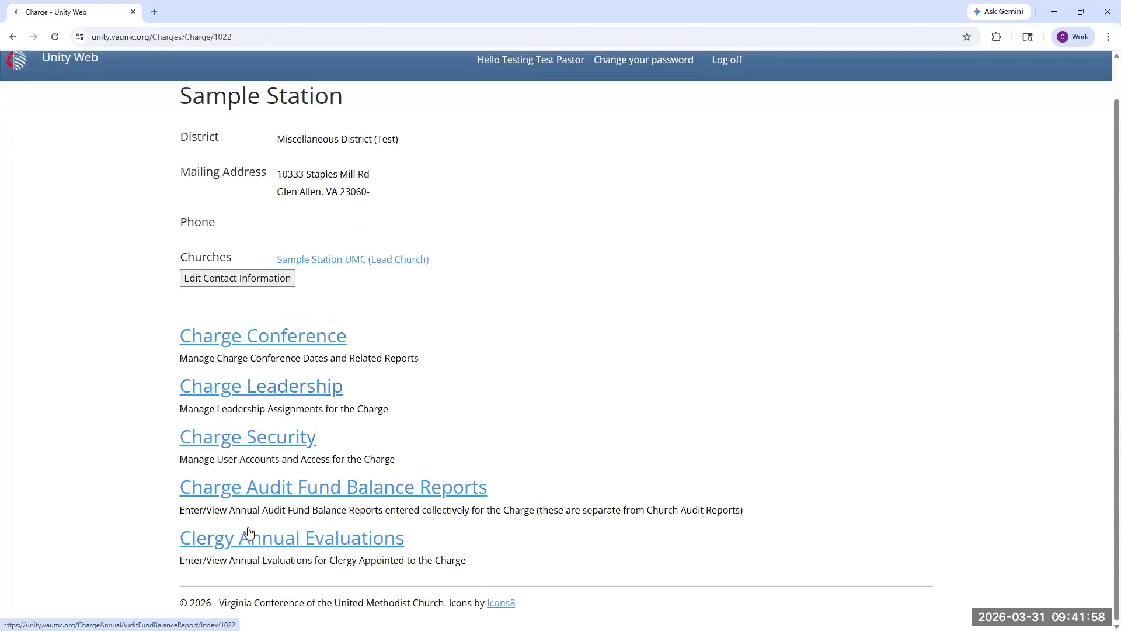
{"action": "left_click", "coordinate": [253, 536]}
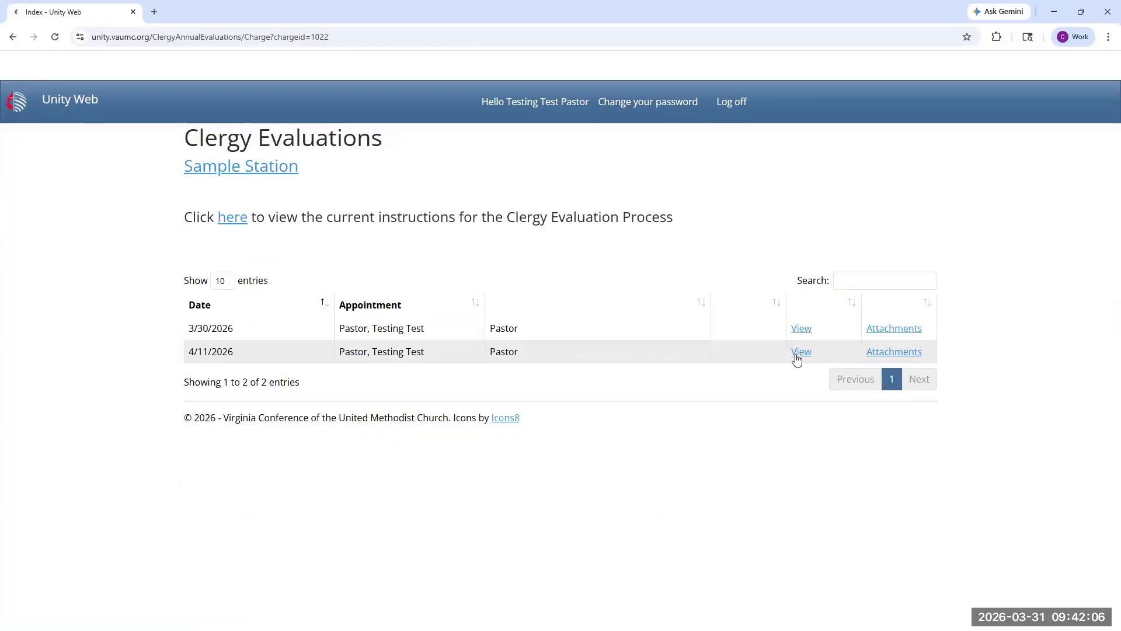
{"action": "left_click", "coordinate": [798, 354]}
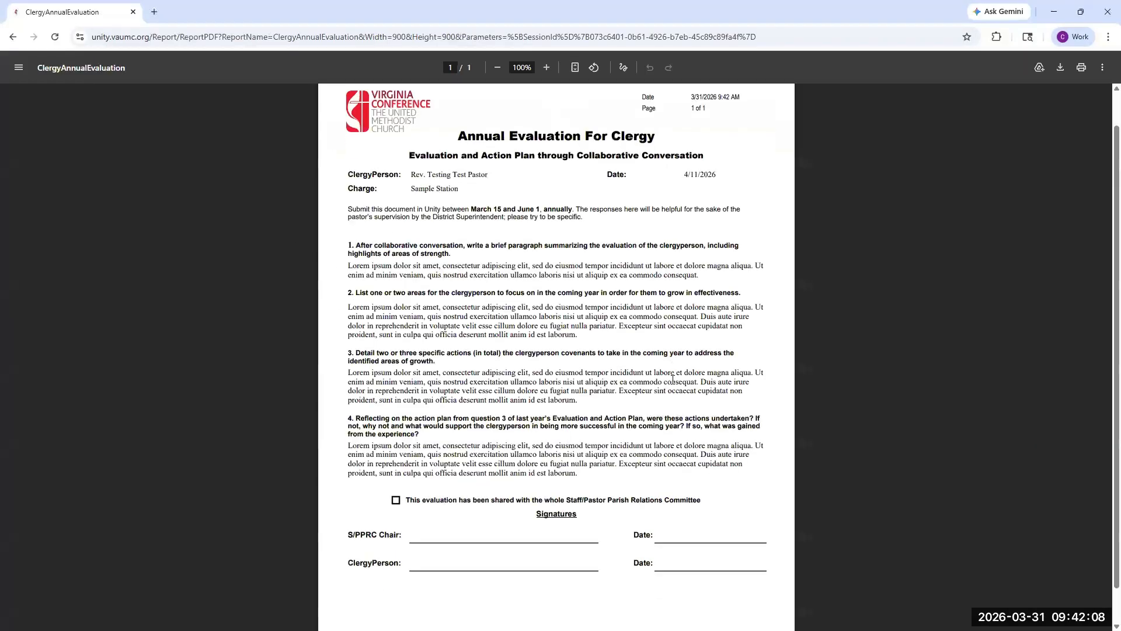
{"action": "left_click", "coordinate": [12, 37]}
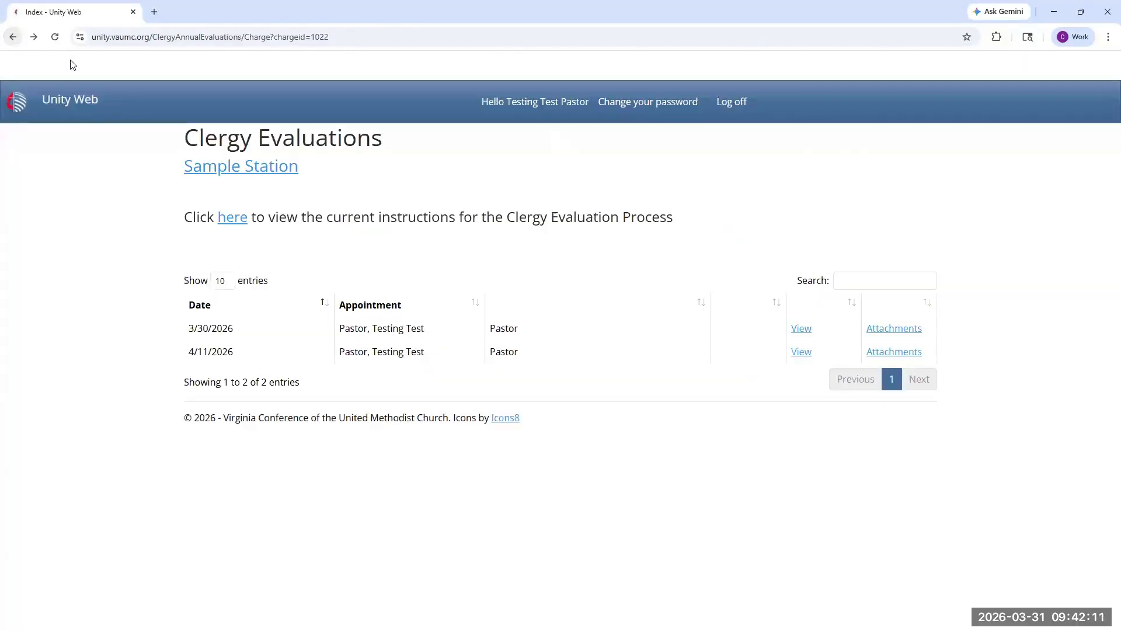
Step: Go back to the home page and open the pastor's own Annual Evaluations under Clergy Excellence
{"action": "left_click", "coordinate": [23, 107]}
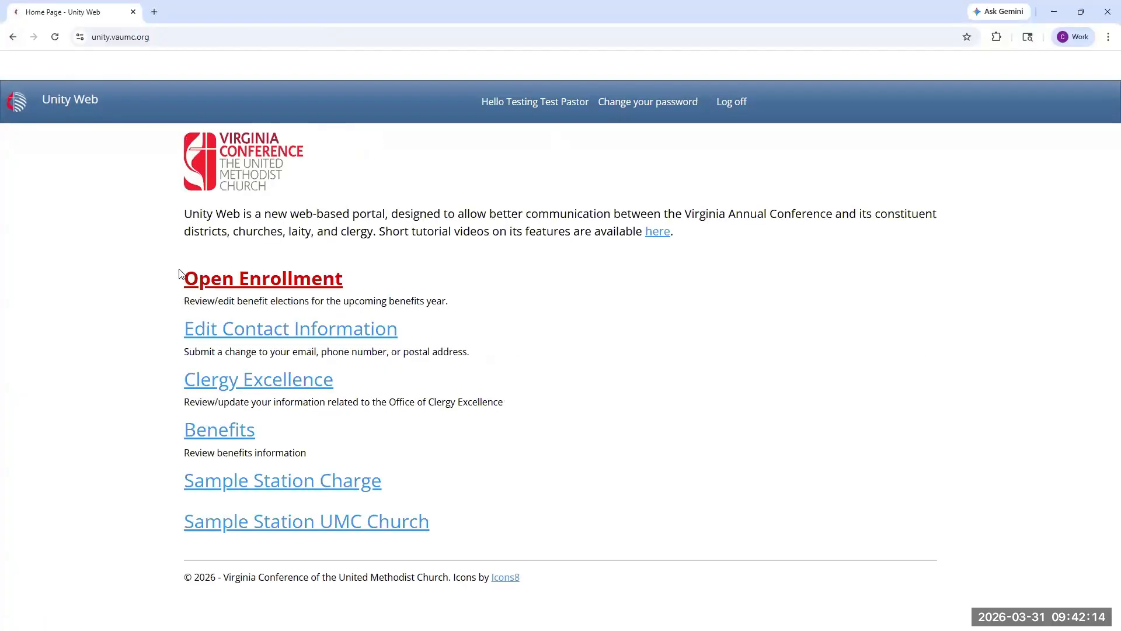
{"action": "left_click", "coordinate": [227, 385]}
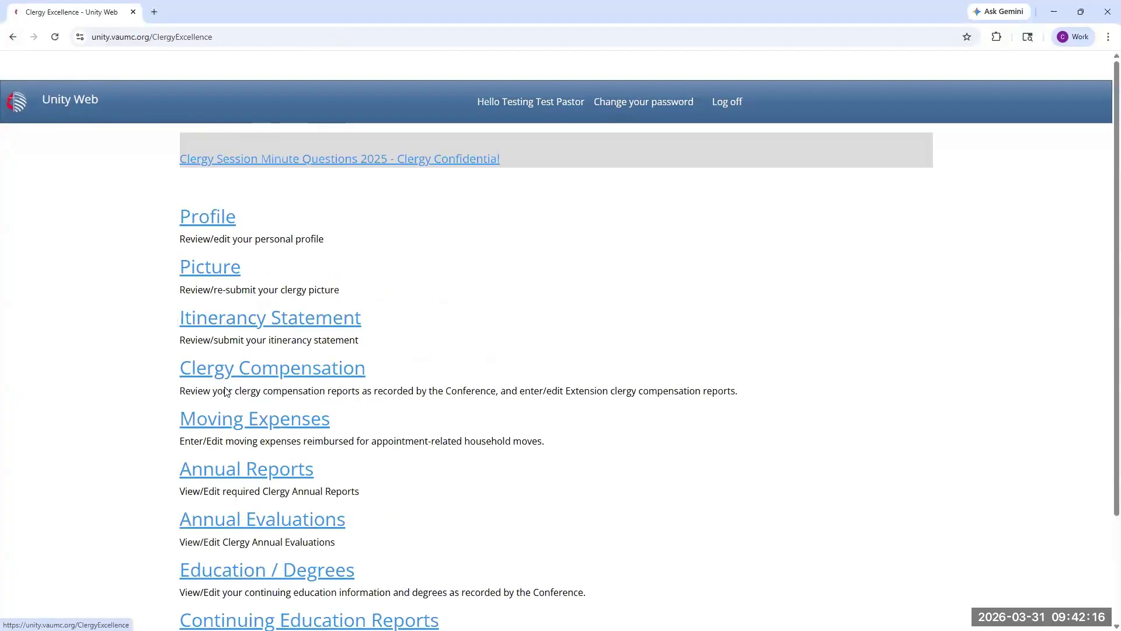
{"action": "scroll", "coordinate": [227, 382], "scroll_direction": "down", "scroll_amount": 3}
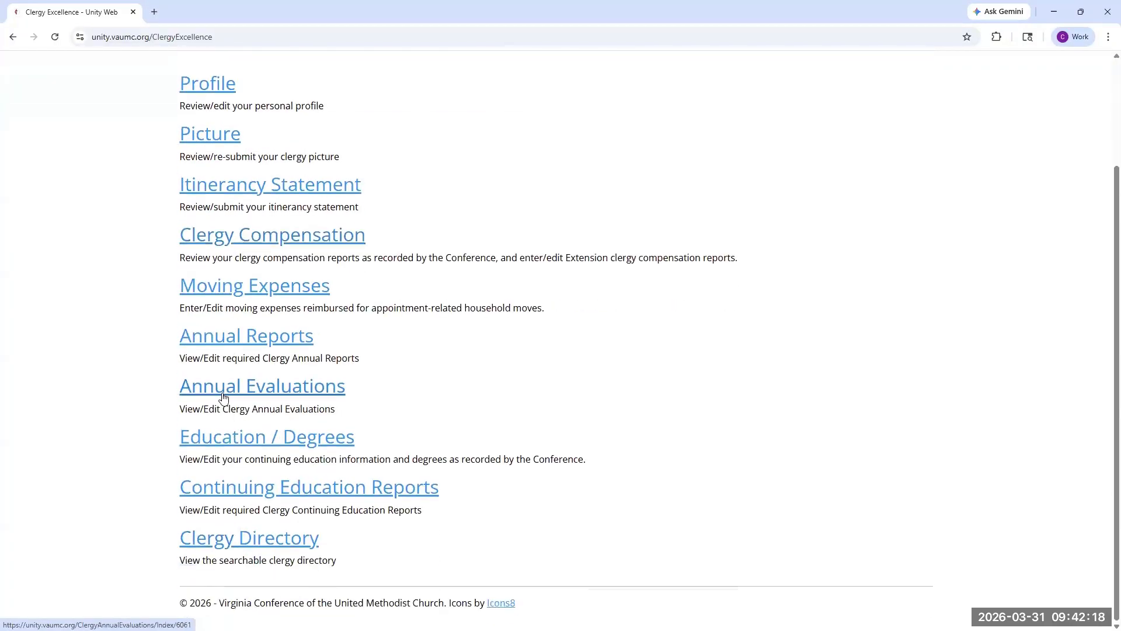
{"action": "left_click", "coordinate": [223, 395]}
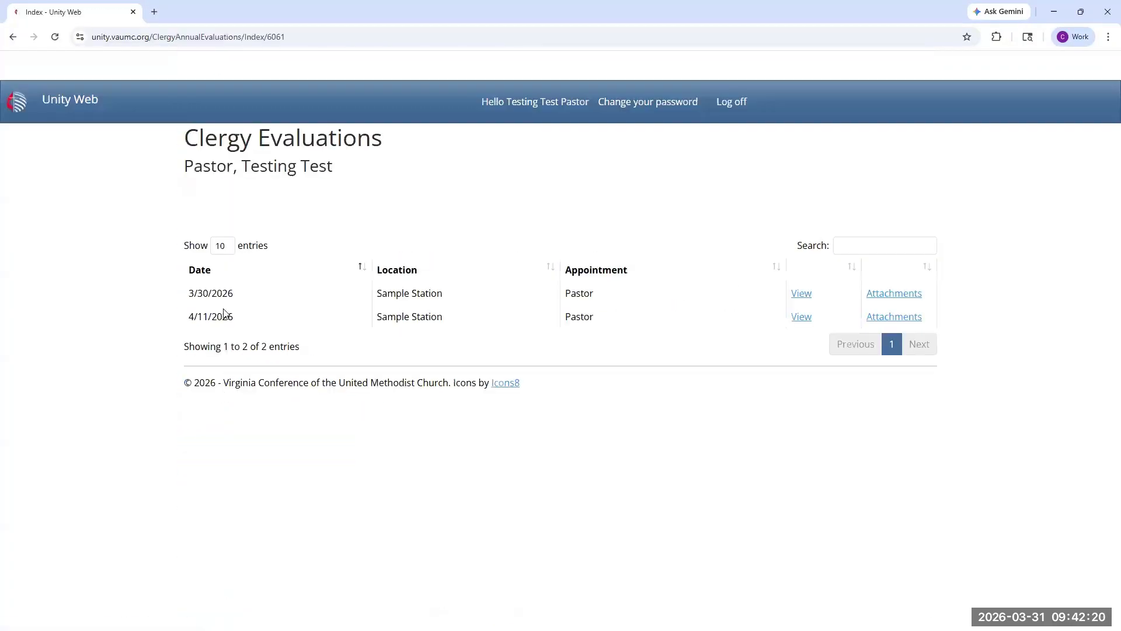